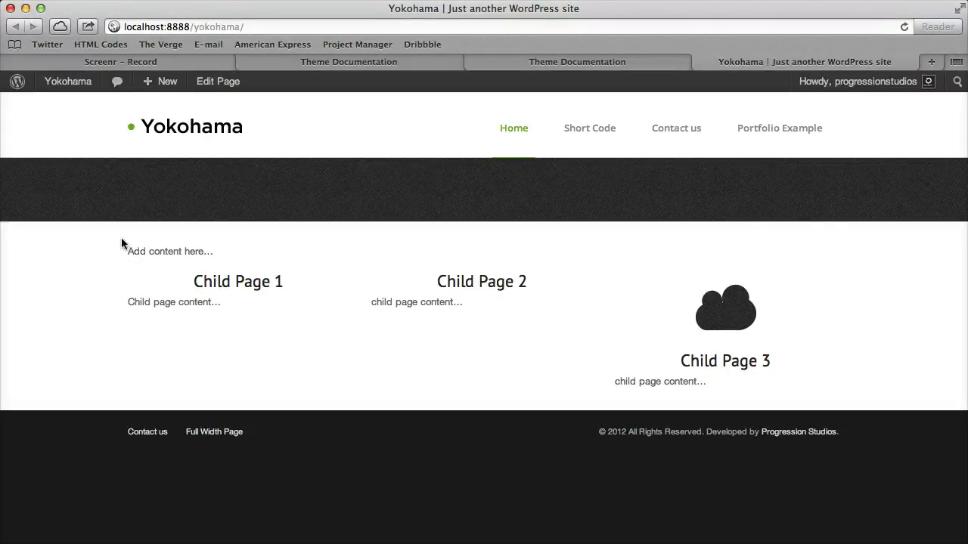
- Highlight the 'Add content here' intro text and the three child page blocks on the Yokohama homepage
{"action": "left_click_drag", "start_coordinate": [123, 246], "coordinate": [242, 257]}
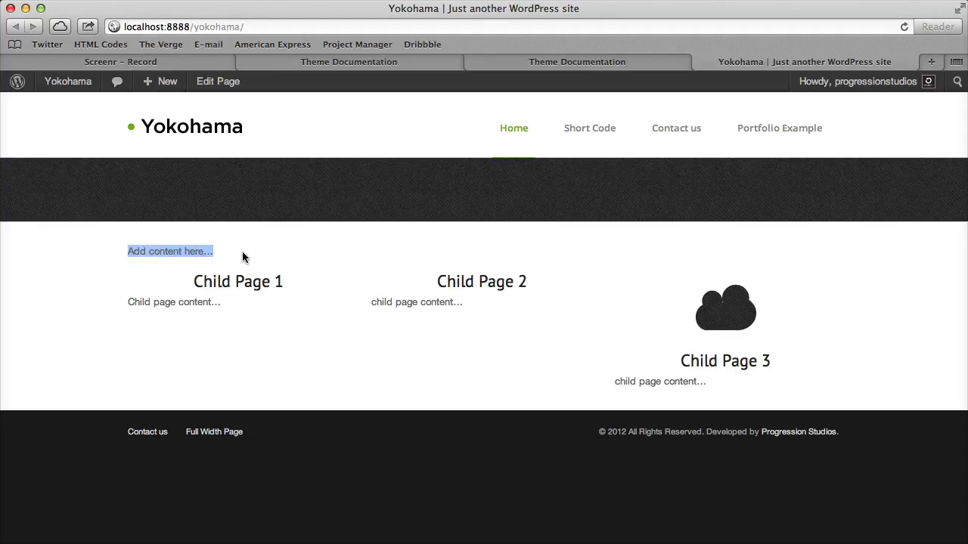
{"action": "left_click_drag", "start_coordinate": [186, 285], "coordinate": [789, 357]}
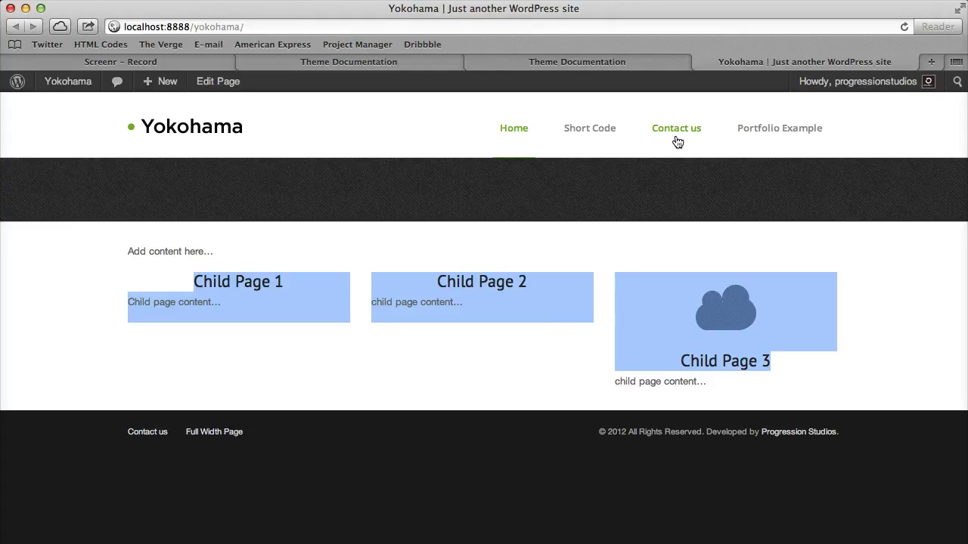
- Enable 'Display Sidebar on the Homepage', keep 3 child page columns, and save the options
{"action": "mouse_move", "coordinate": [75, 82]}
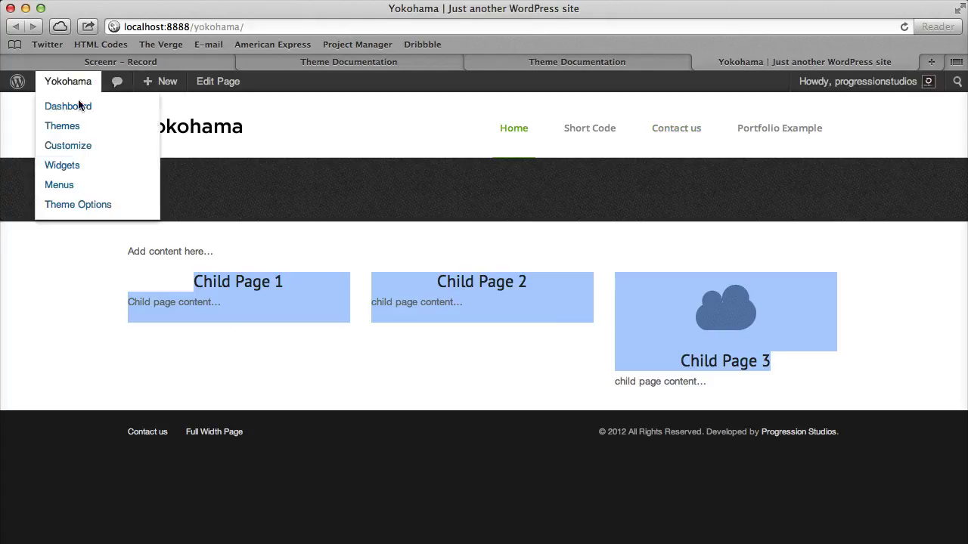
{"action": "left_click", "coordinate": [84, 205]}
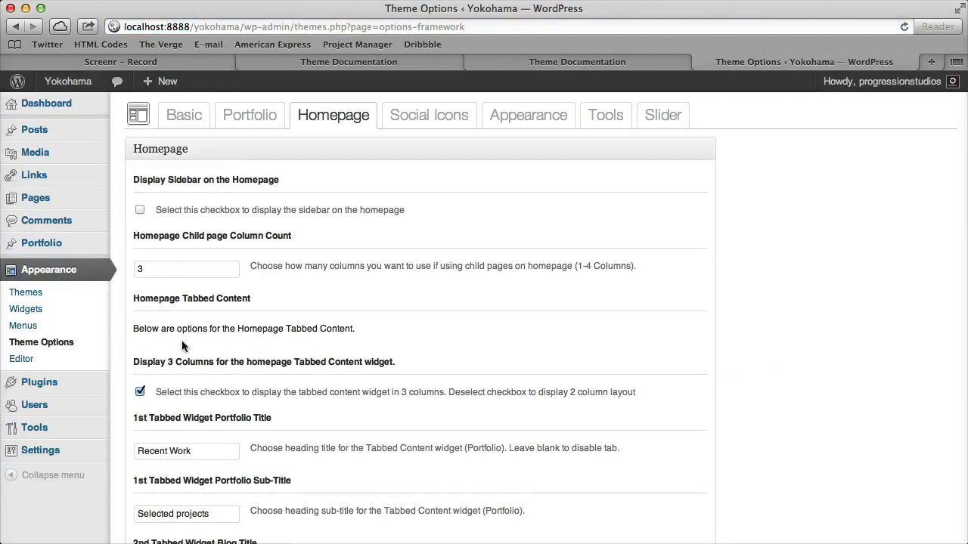
{"action": "double_click", "coordinate": [165, 269]}
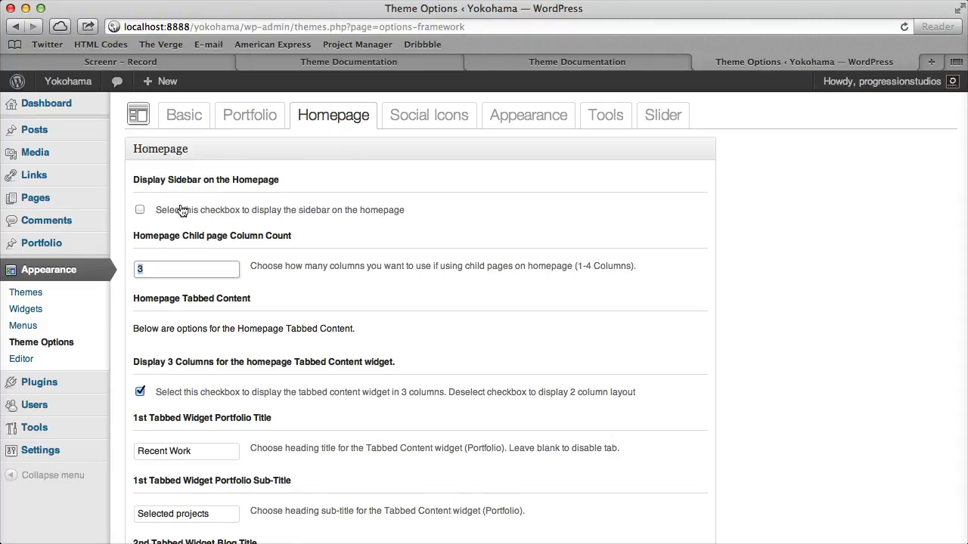
{"action": "left_click", "coordinate": [141, 211]}
{"action": "scroll", "coordinate": [205, 218], "scroll_direction": "down", "scroll_amount": 10}
{"action": "left_click", "coordinate": [653, 468]}
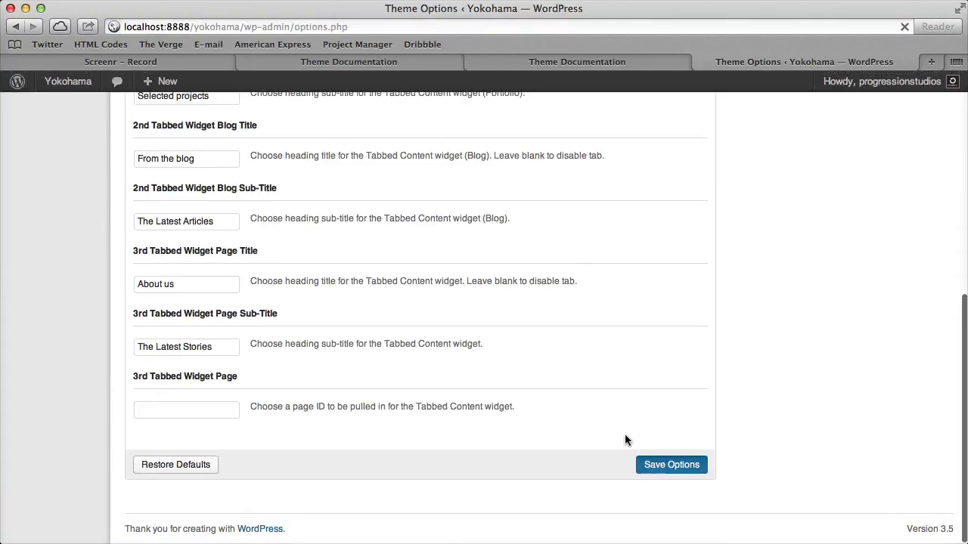
- View the front page, now showing the sidebar beside the child pages
{"action": "left_click", "coordinate": [69, 81]}
{"action": "scroll", "coordinate": [717, 254], "scroll_direction": "down", "scroll_amount": 5}
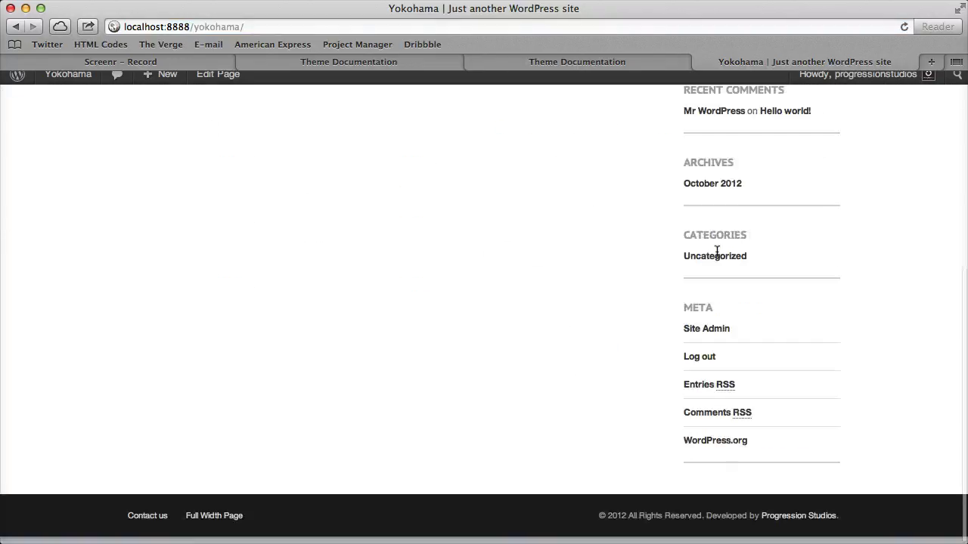
{"action": "scroll", "coordinate": [717, 254], "scroll_direction": "up", "scroll_amount": 5}
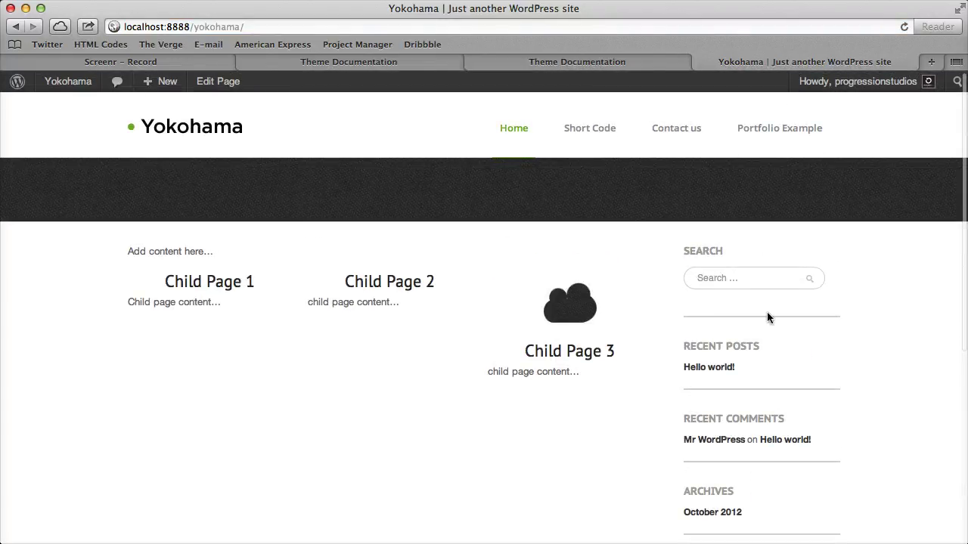
{"action": "scroll", "coordinate": [767, 317], "scroll_direction": "down", "scroll_amount": 5}
{"action": "scroll", "coordinate": [768, 318], "scroll_direction": "up", "scroll_amount": 5}
- Uncheck 'Display Sidebar on the Homepage' in Theme Options and save the homepage options
{"action": "mouse_move", "coordinate": [76, 105]}
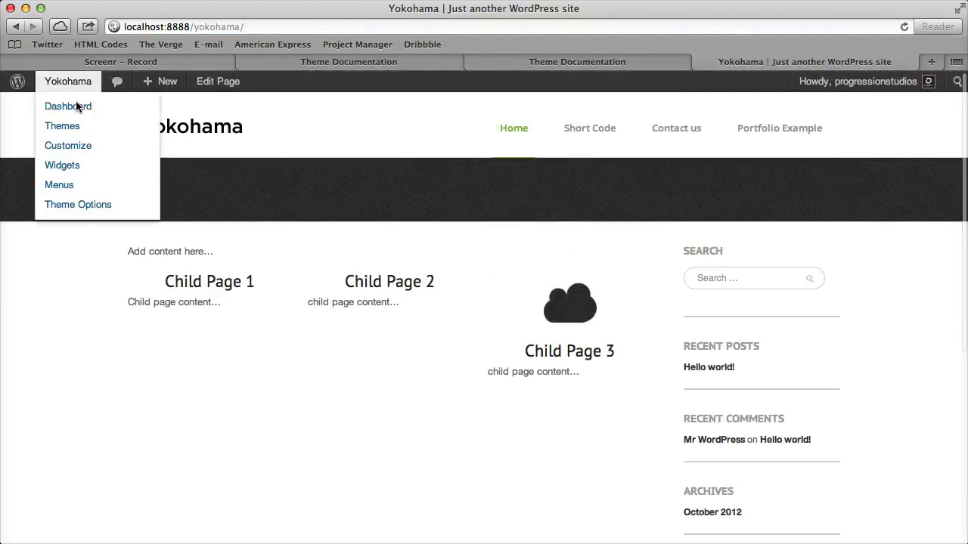
{"action": "left_click", "coordinate": [76, 204]}
{"action": "left_click", "coordinate": [195, 211]}
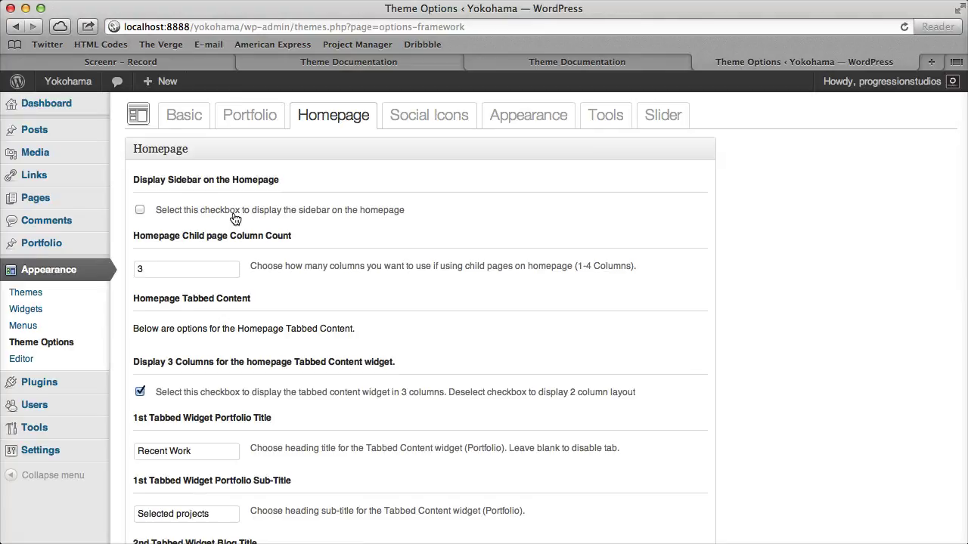
{"action": "scroll", "coordinate": [235, 219], "scroll_direction": "down", "scroll_amount": 5}
{"action": "left_click", "coordinate": [676, 466]}
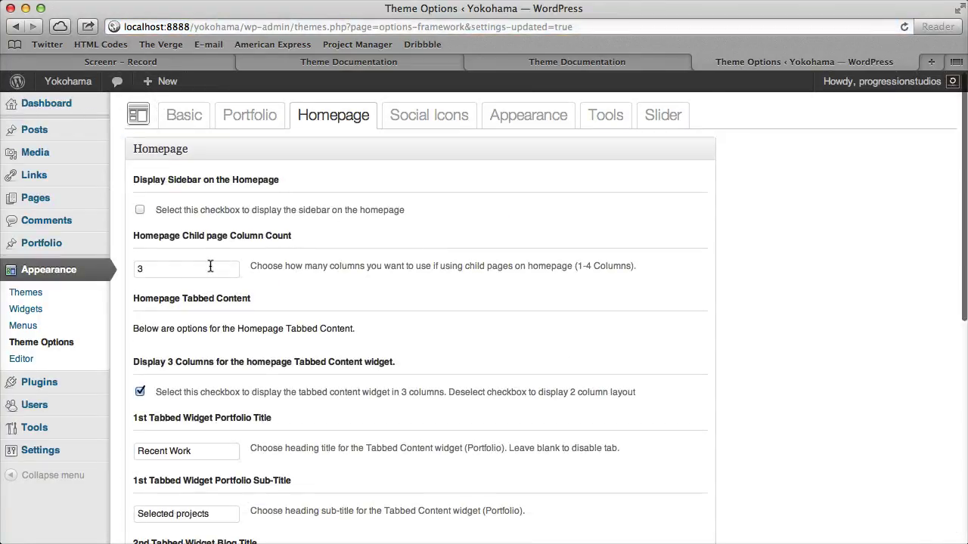
- Review the Homepage Tabbed Content fields, then view the front page without the sidebar
{"action": "scroll", "coordinate": [175, 325], "scroll_direction": "down", "scroll_amount": 3}
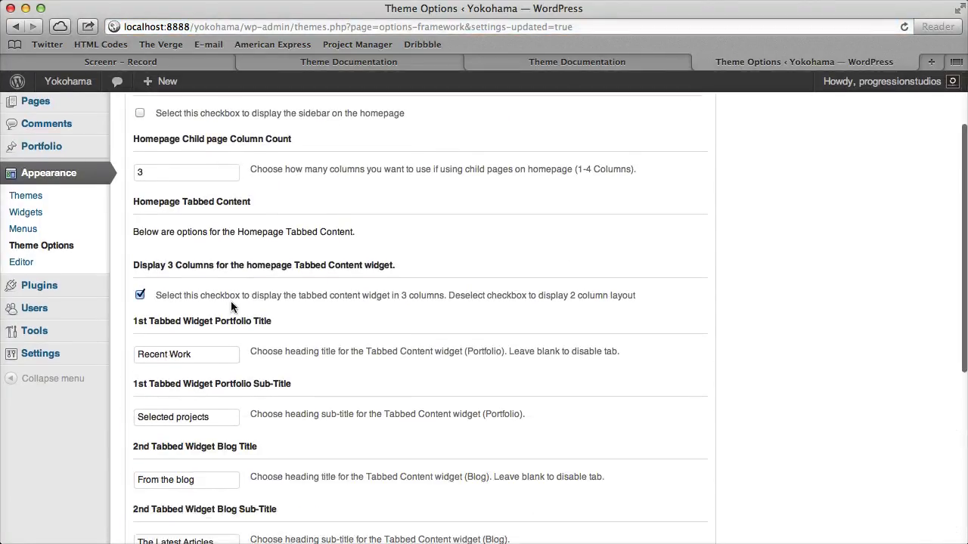
{"action": "left_click_drag", "start_coordinate": [141, 201], "coordinate": [257, 194]}
{"action": "scroll", "coordinate": [264, 224], "scroll_direction": "down", "scroll_amount": 8}
{"action": "scroll", "coordinate": [264, 226], "scroll_direction": "up", "scroll_amount": 15}
{"action": "scroll", "coordinate": [202, 329], "scroll_direction": "down", "scroll_amount": 10}
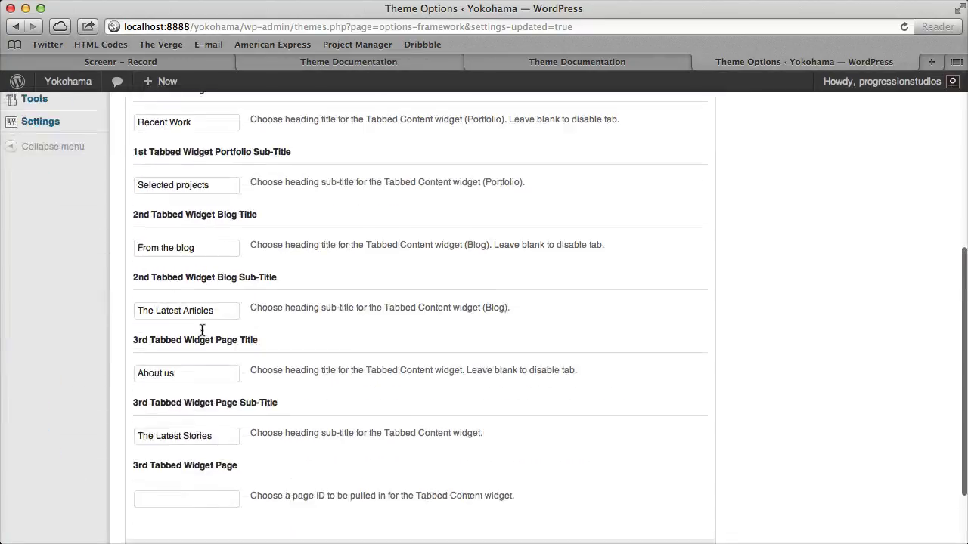
{"action": "scroll", "coordinate": [202, 330], "scroll_direction": "up", "scroll_amount": 10}
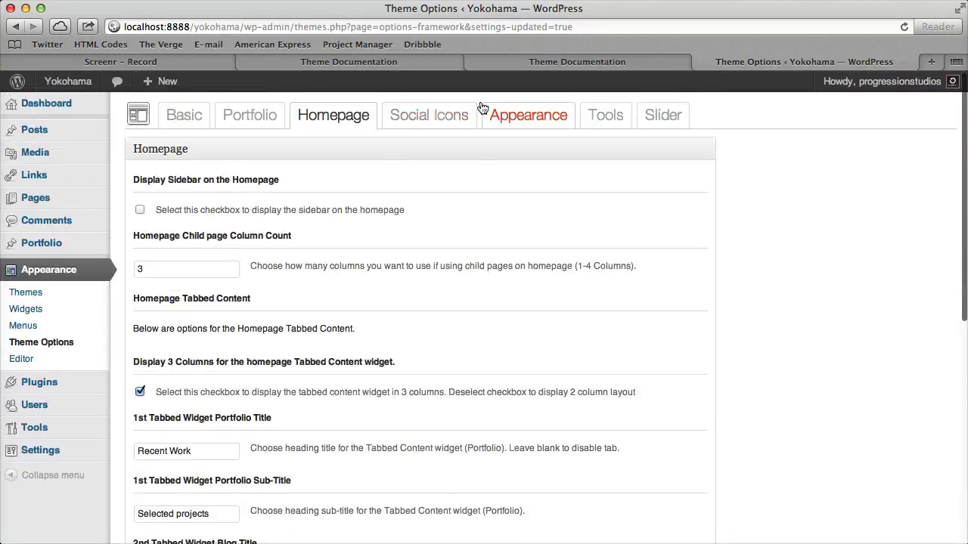
{"action": "left_click", "coordinate": [75, 101]}
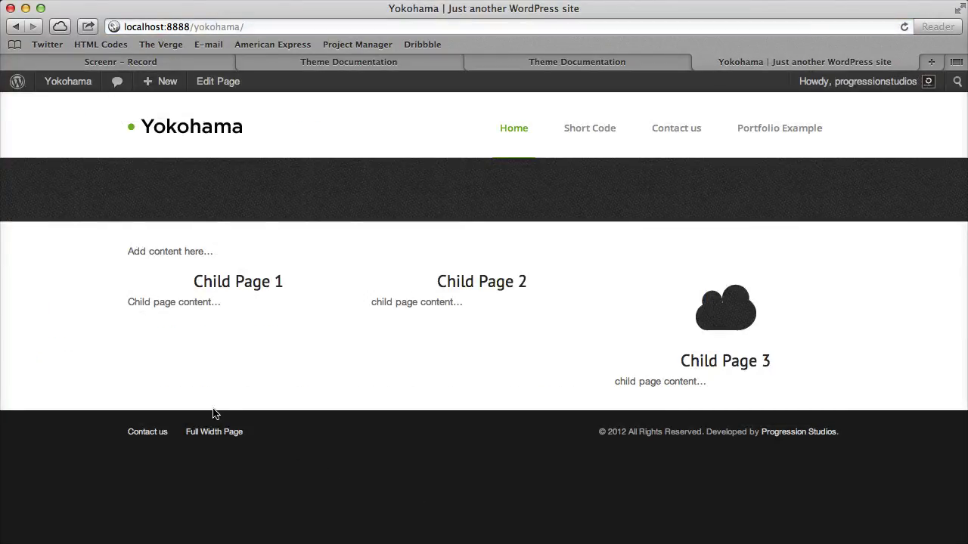
- Add the Progression Home: Portfolio Posts widget to the Homepage Widgets area
{"action": "mouse_move", "coordinate": [69, 84]}
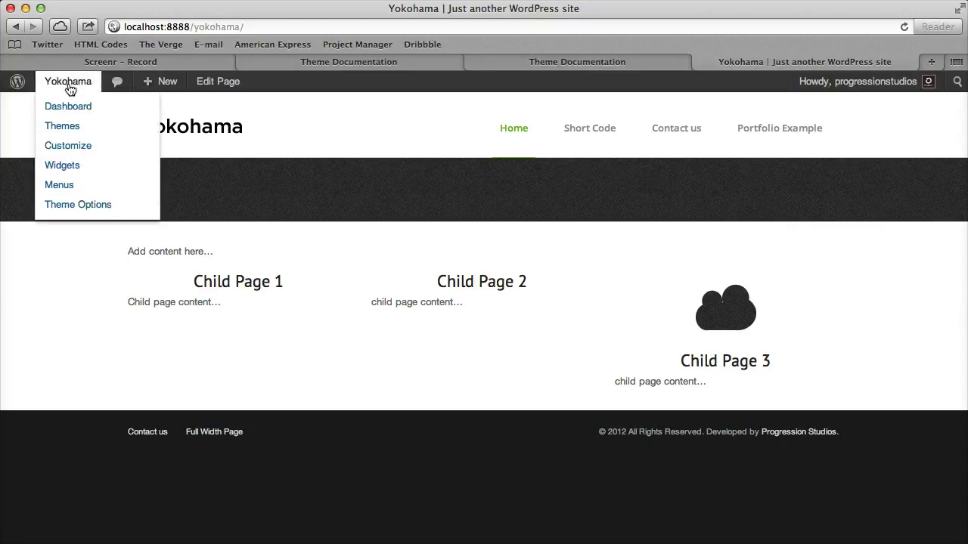
{"action": "left_click", "coordinate": [76, 102]}
{"action": "mouse_move", "coordinate": [62, 312]}
{"action": "left_click", "coordinate": [156, 330]}
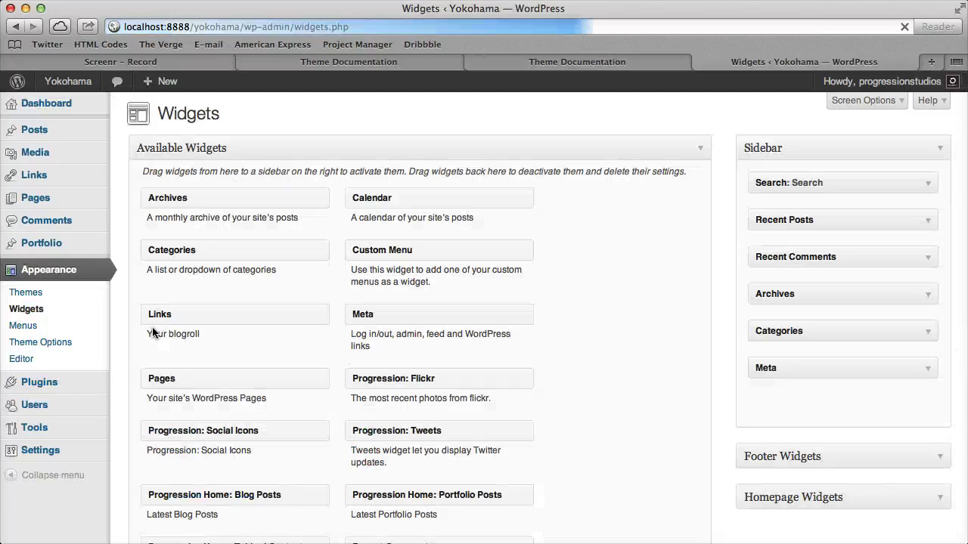
{"action": "scroll", "coordinate": [532, 333], "scroll_direction": "down", "scroll_amount": 4}
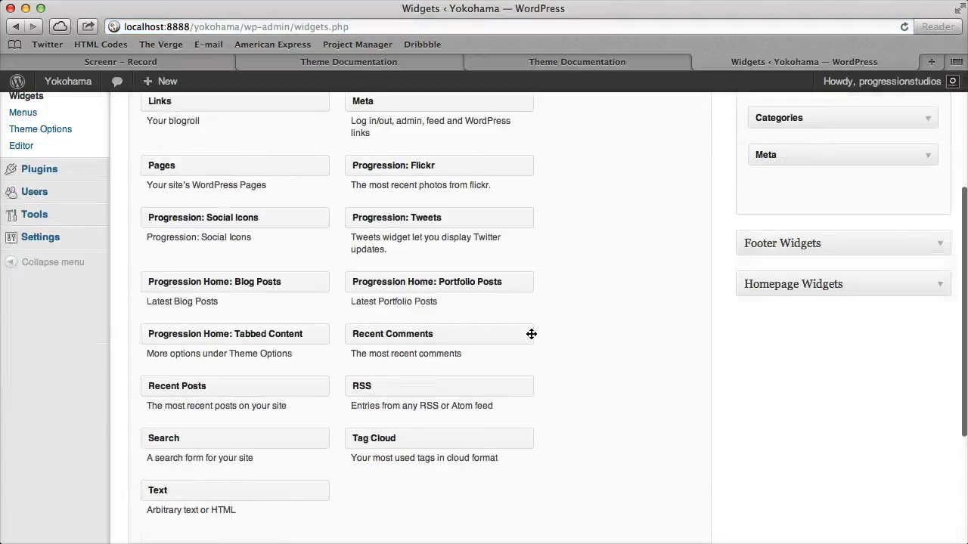
{"action": "left_click", "coordinate": [939, 286]}
{"action": "scroll", "coordinate": [522, 315], "scroll_direction": "up", "scroll_amount": 1}
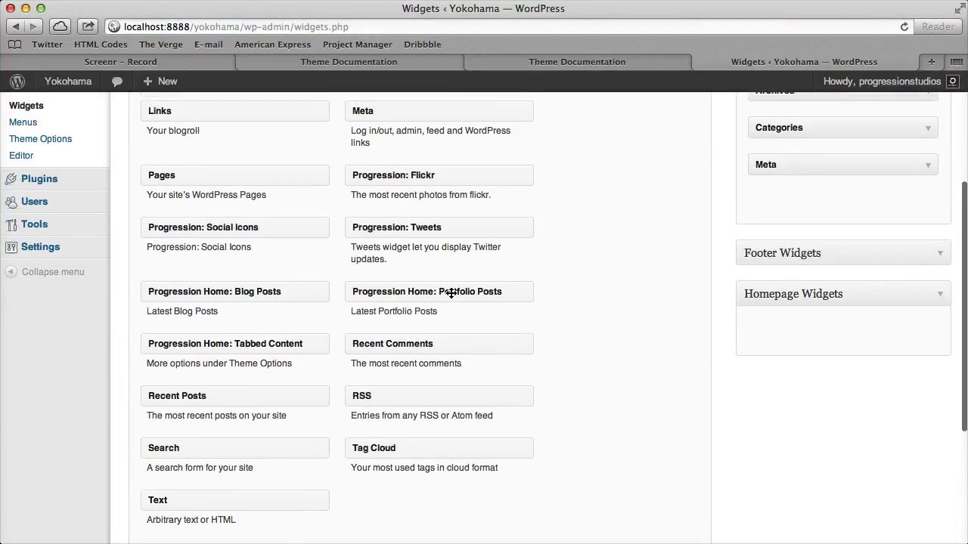
{"action": "left_click_drag", "start_coordinate": [398, 291], "coordinate": [842, 324]}
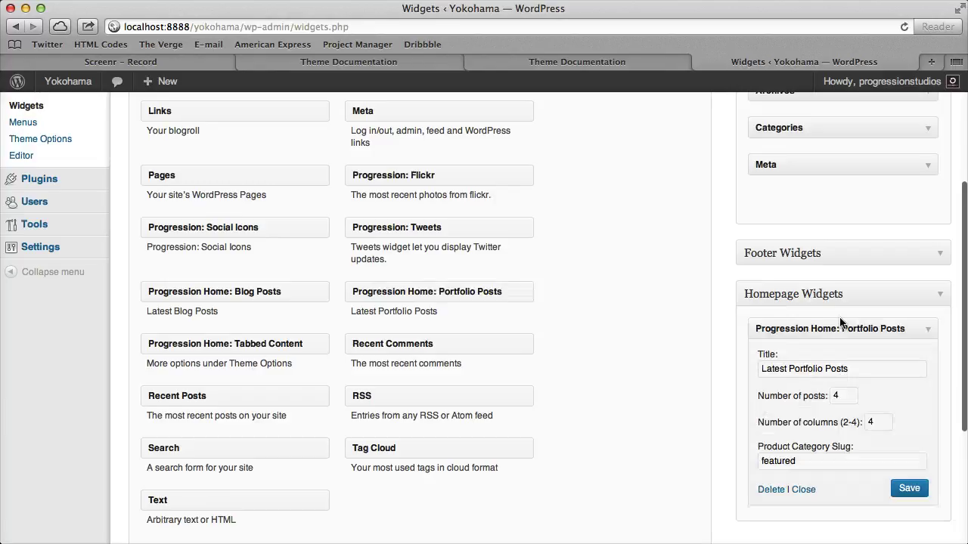
- Save the widget as Latest Portfolio Posts with 4 posts, 4 columns and slug 'featured'
{"action": "scroll", "coordinate": [416, 363], "scroll_direction": "up", "scroll_amount": 5}
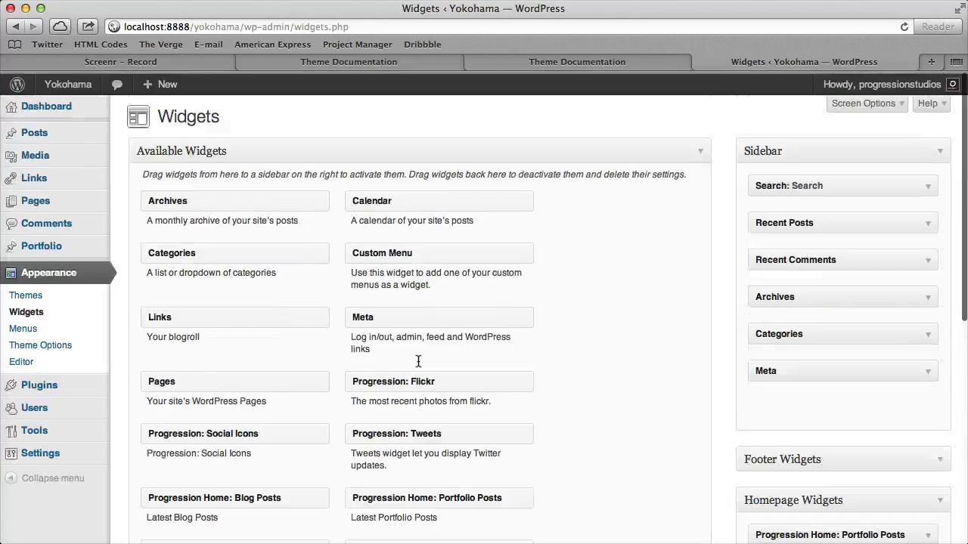
{"action": "scroll", "coordinate": [479, 358], "scroll_direction": "down", "scroll_amount": 8}
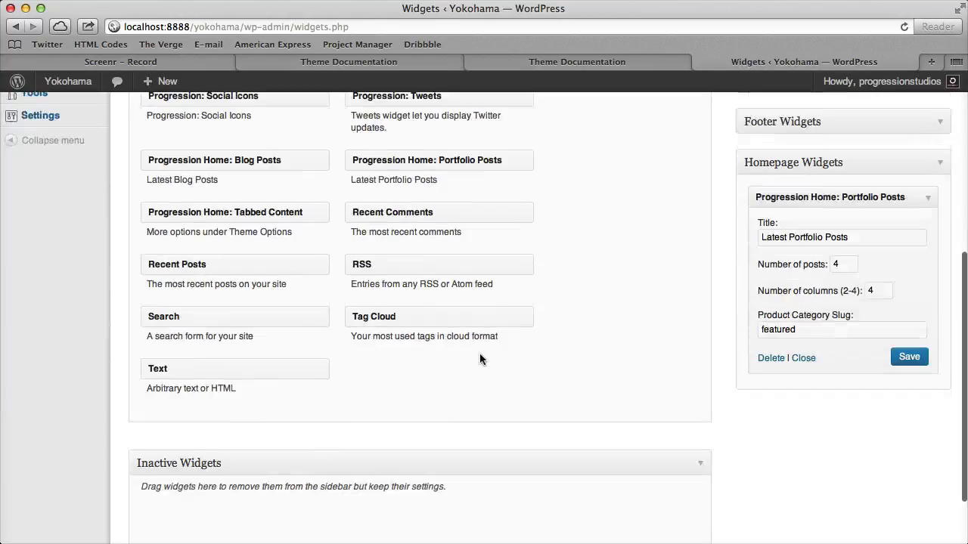
{"action": "left_click", "coordinate": [911, 359]}
{"action": "left_click_drag", "start_coordinate": [762, 237], "coordinate": [881, 235]}
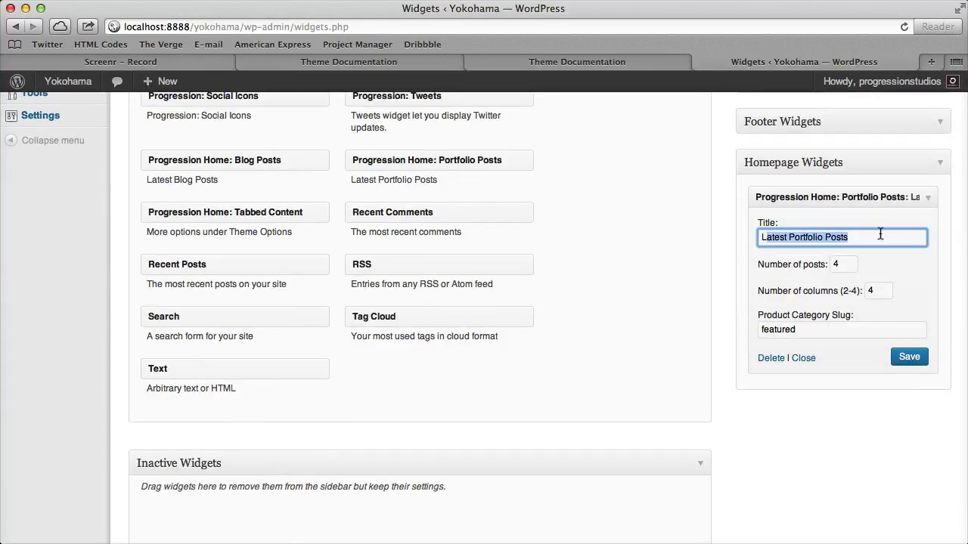
{"action": "left_click", "coordinate": [851, 266]}
{"action": "left_click", "coordinate": [871, 291]}
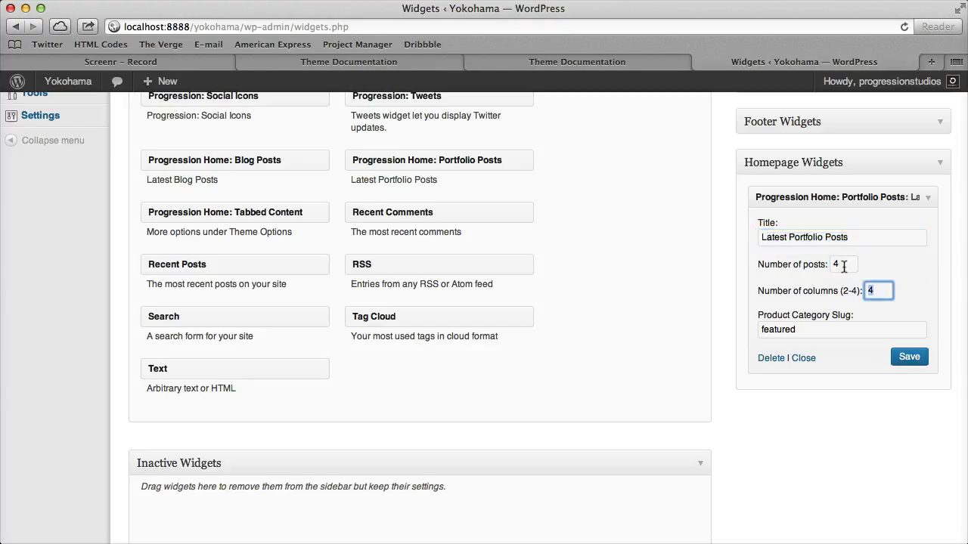
{"action": "left_click_drag", "start_coordinate": [872, 299], "coordinate": [829, 283]}
{"action": "left_click_drag", "start_coordinate": [825, 336], "coordinate": [731, 330]}
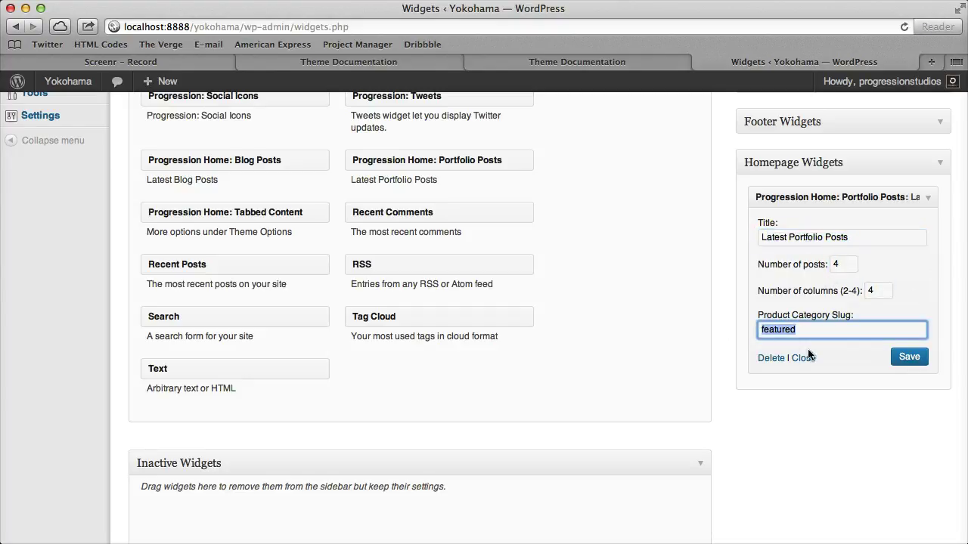
{"action": "scroll", "coordinate": [818, 341], "scroll_direction": "up", "scroll_amount": 5}
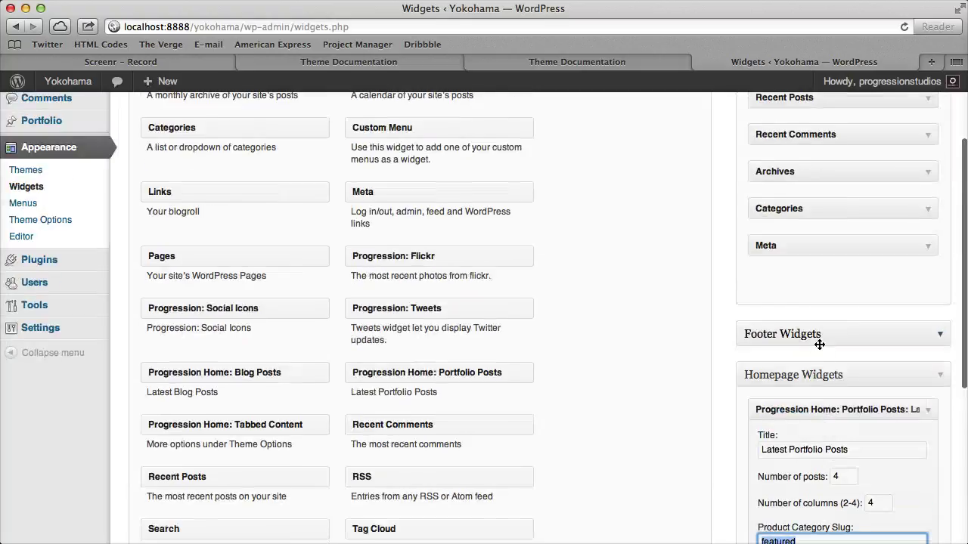
- Copy the 'landscapes' slug from the Portfolio Categories list
{"action": "left_click", "coordinate": [56, 244]}
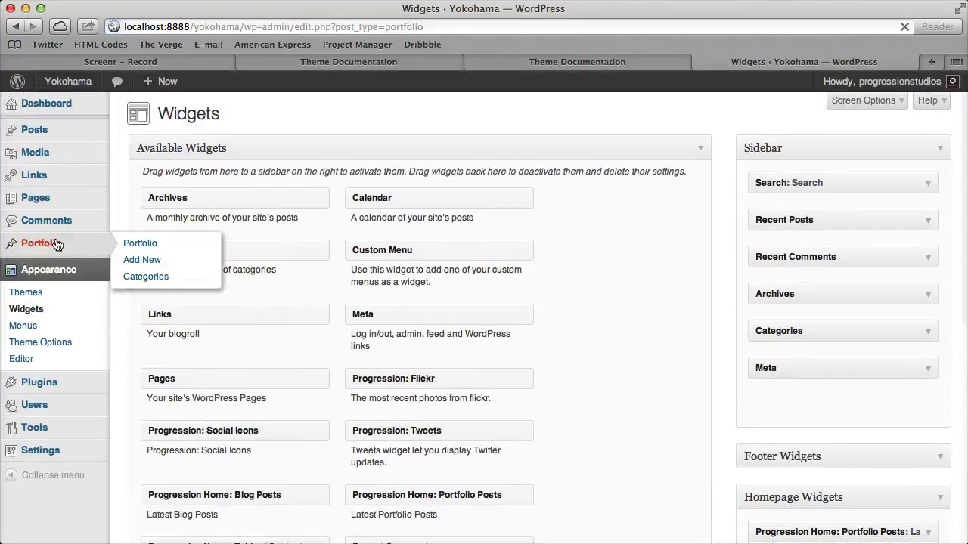
{"action": "left_click", "coordinate": [39, 303]}
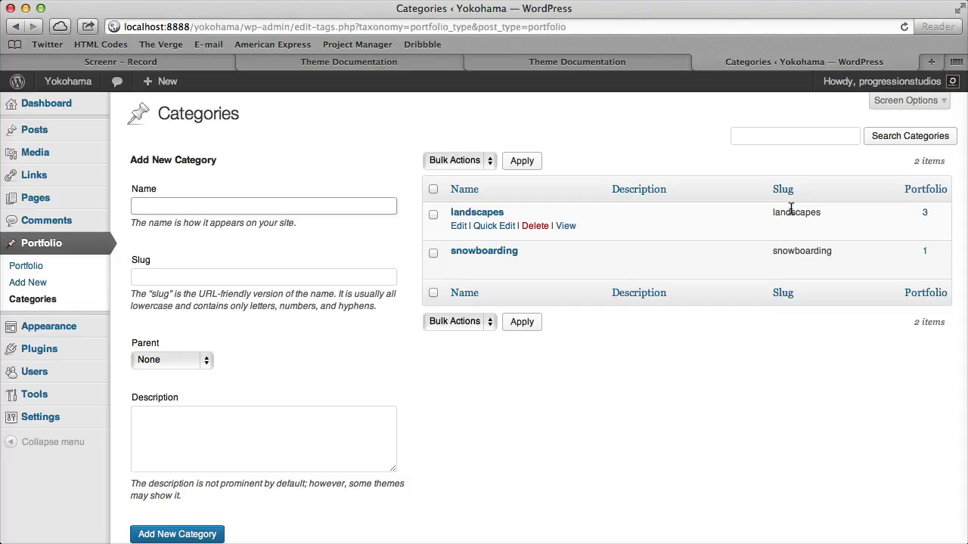
{"action": "double_click", "coordinate": [791, 212]}
{"action": "right_click", "coordinate": [798, 212]}
{"action": "left_click", "coordinate": [820, 251]}
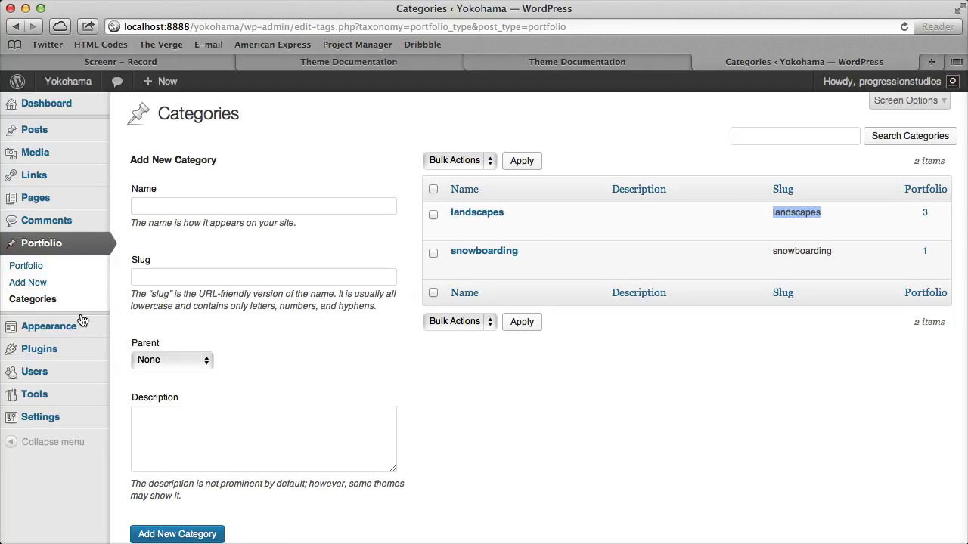
- Replace the portfolio widget's 'featured' category slug with 'landscapes' and save it
{"action": "mouse_move", "coordinate": [83, 322]}
{"action": "left_click", "coordinate": [80, 341]}
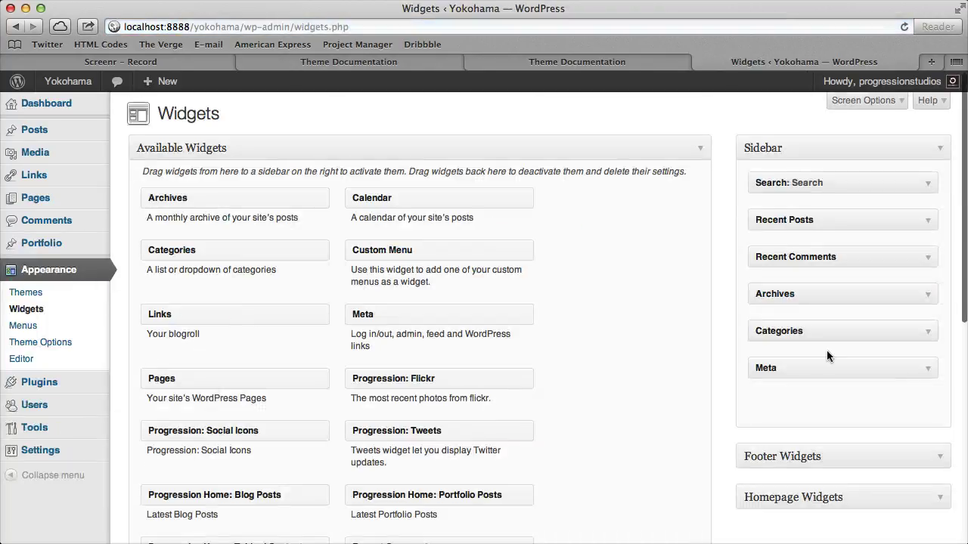
{"action": "scroll", "coordinate": [827, 355], "scroll_direction": "down", "scroll_amount": 5}
{"action": "left_click", "coordinate": [937, 279]}
{"action": "left_click", "coordinate": [932, 316]}
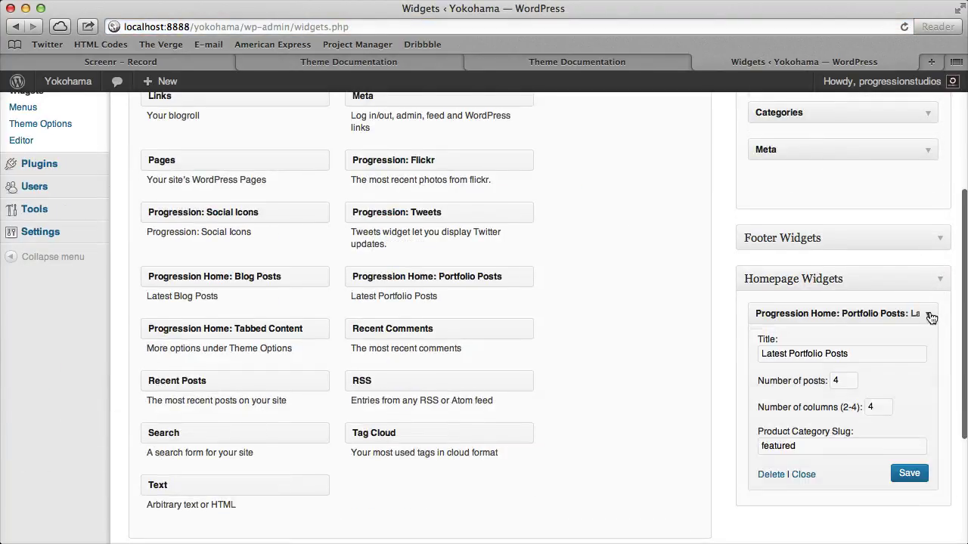
{"action": "scroll", "coordinate": [782, 328], "scroll_direction": "down", "scroll_amount": 3}
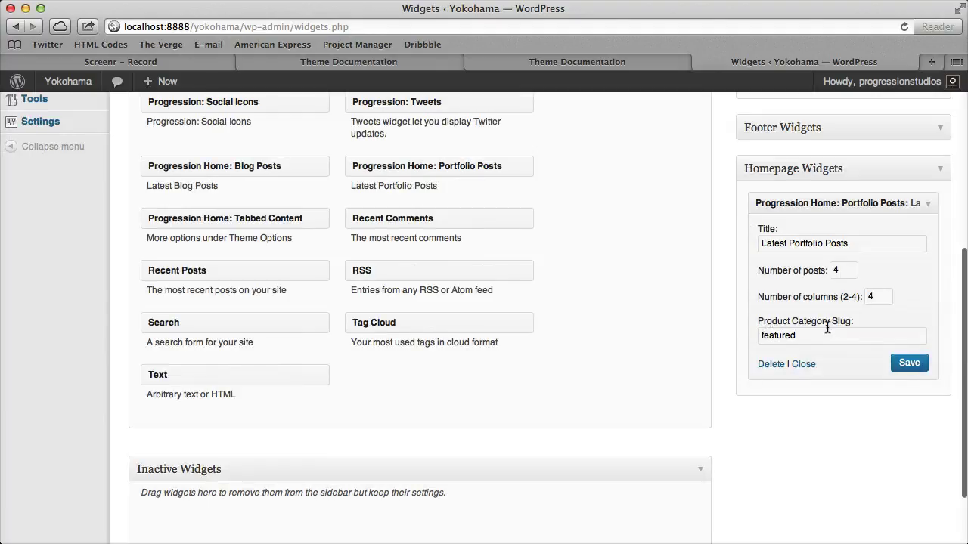
{"action": "double_click", "coordinate": [816, 338]}
{"action": "right_click", "coordinate": [815, 336]}
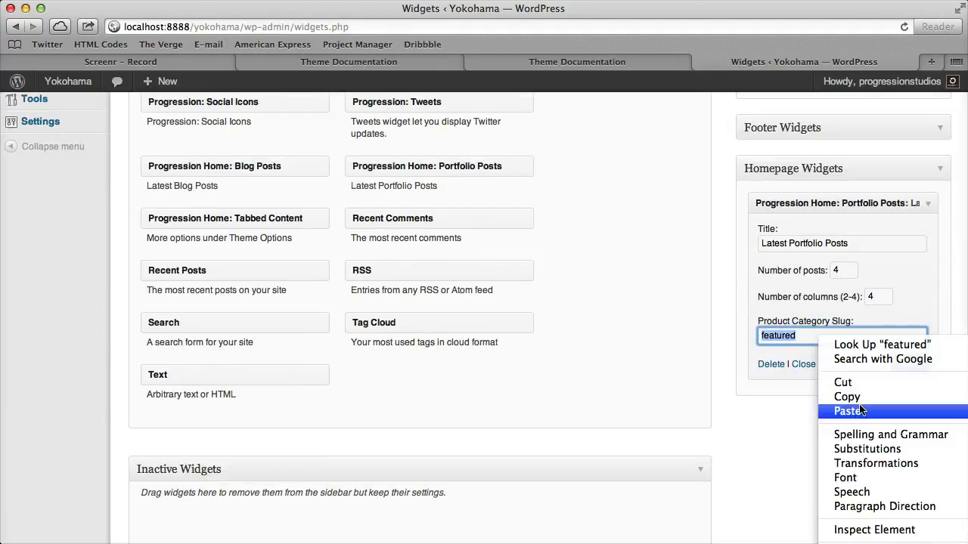
{"action": "left_click", "coordinate": [851, 411]}
{"action": "left_click", "coordinate": [909, 365]}
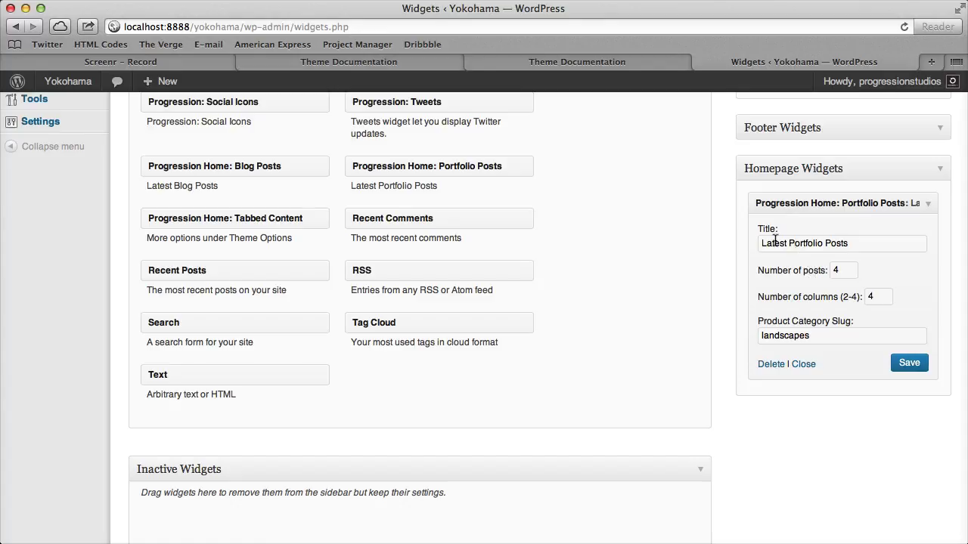
- Check the posts and columns values, then open the Yokohama front page in a new tab
{"action": "left_click_drag", "start_coordinate": [853, 272], "coordinate": [807, 268]}
{"action": "left_click_drag", "start_coordinate": [888, 295], "coordinate": [812, 329]}
{"action": "key", "text": "Tab"}
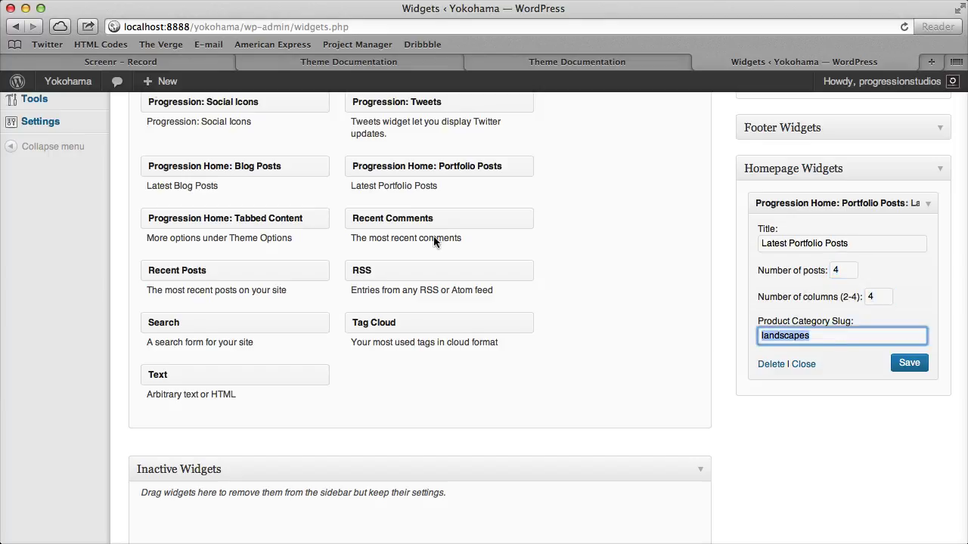
{"action": "right_click", "coordinate": [72, 82]}
{"action": "left_click", "coordinate": [121, 106]}
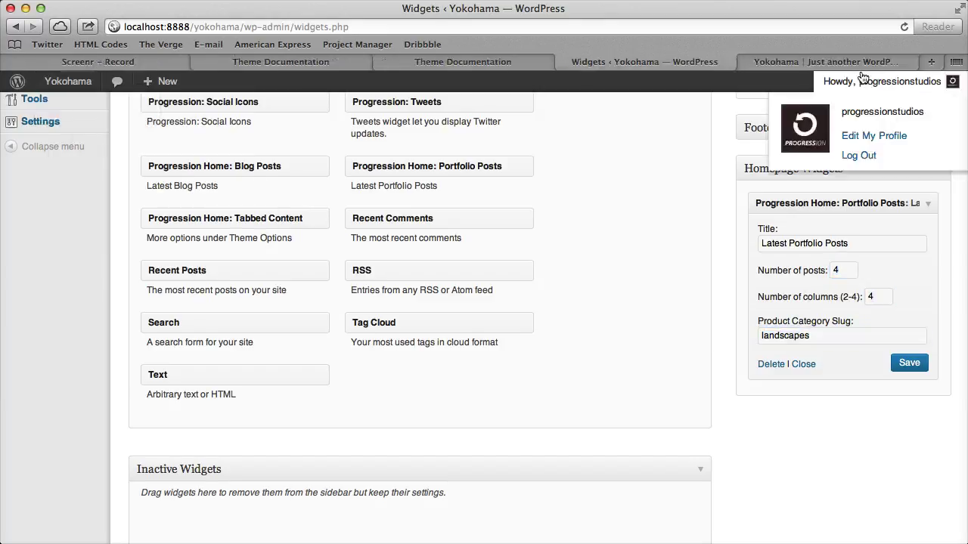
- Check the front page's landscapes portfolio items, then return to the widgets page
{"action": "left_click", "coordinate": [826, 61]}
{"action": "scroll", "coordinate": [499, 195], "scroll_direction": "down", "scroll_amount": 3}
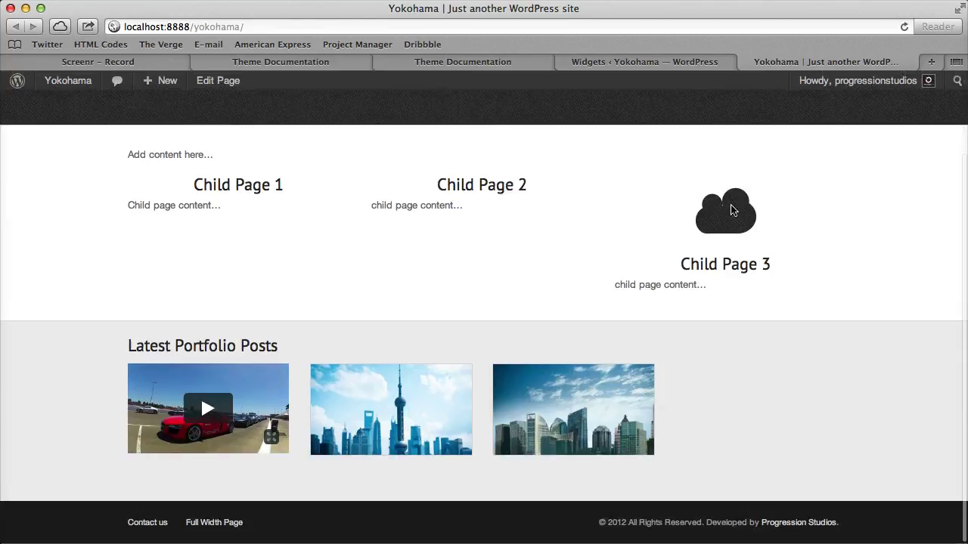
{"action": "scroll", "coordinate": [423, 292], "scroll_direction": "up", "scroll_amount": 3}
{"action": "scroll", "coordinate": [188, 285], "scroll_direction": "down", "scroll_amount": 3}
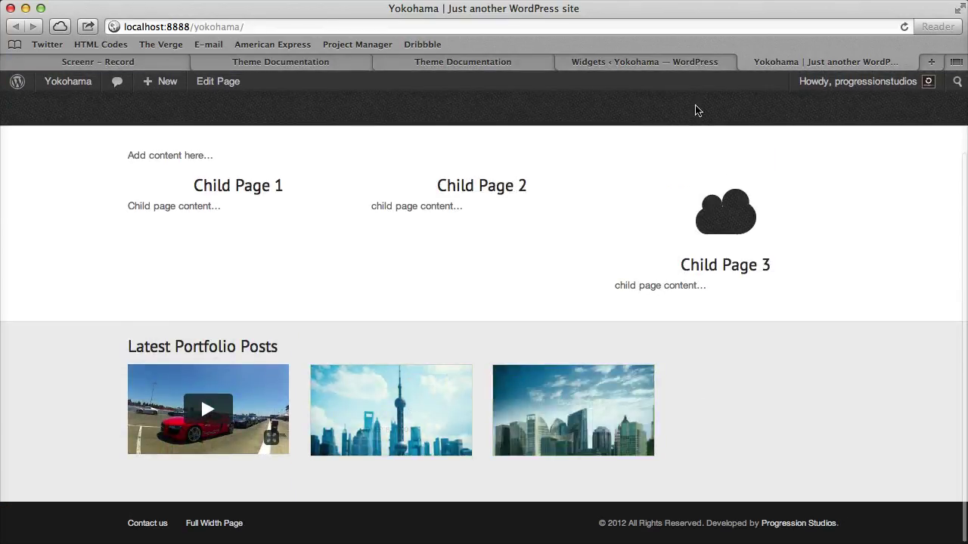
{"action": "left_click", "coordinate": [644, 62]}
- Set the portfolio widget to 2 posts and 2 columns and save it
{"action": "left_click", "coordinate": [843, 270]}
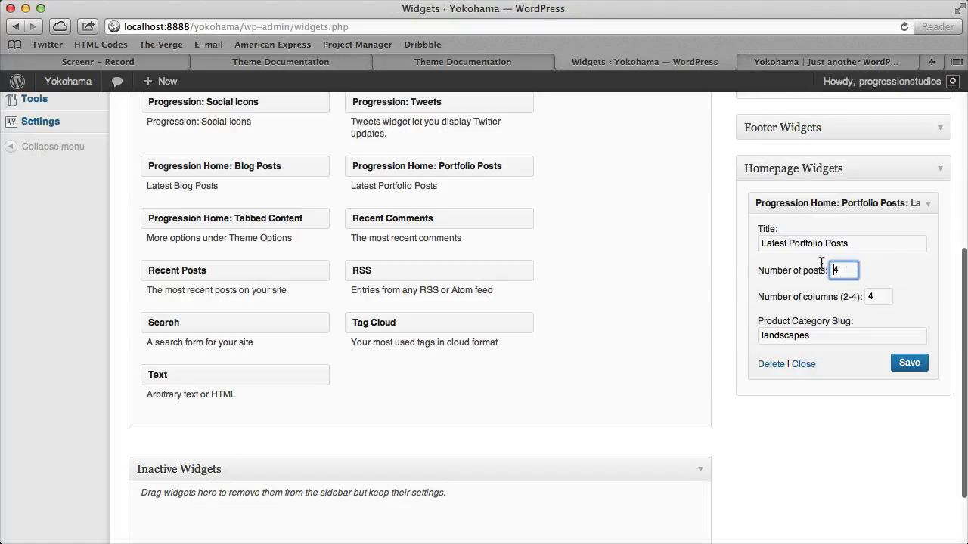
{"action": "double_click", "coordinate": [876, 296]}
{"action": "type", "text": "2"}
{"action": "double_click", "coordinate": [843, 270]}
{"action": "type", "text": "2"}
{"action": "left_click", "coordinate": [911, 363]}
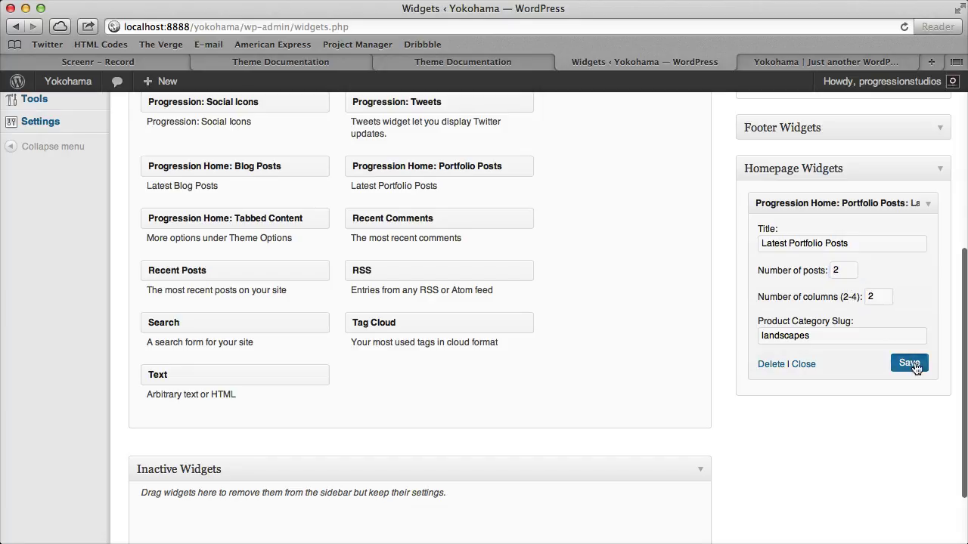
- Reload the front page to see the two larger portfolio images
{"action": "left_click", "coordinate": [856, 64]}
{"action": "key", "text": "super+r"}
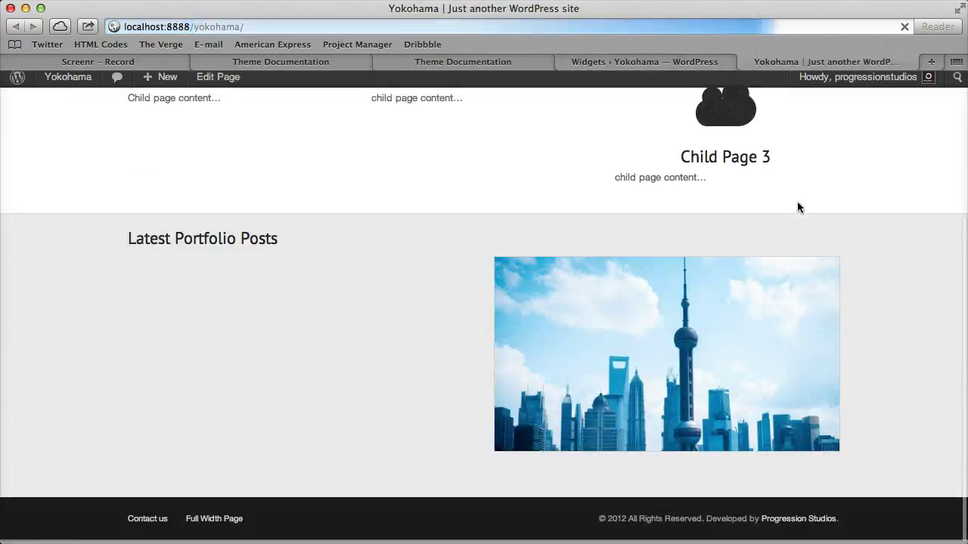
{"action": "scroll", "coordinate": [595, 329], "scroll_direction": "up", "scroll_amount": 3}
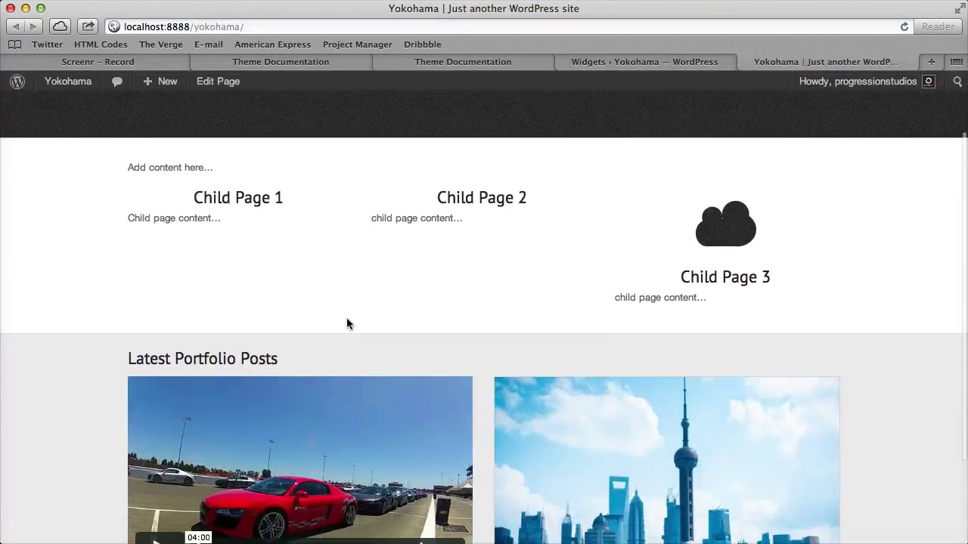
{"action": "scroll", "coordinate": [346, 323], "scroll_direction": "up", "scroll_amount": 2}
{"action": "left_click", "coordinate": [690, 59]}
{"action": "scroll", "coordinate": [350, 259], "scroll_direction": "up", "scroll_amount": 1}
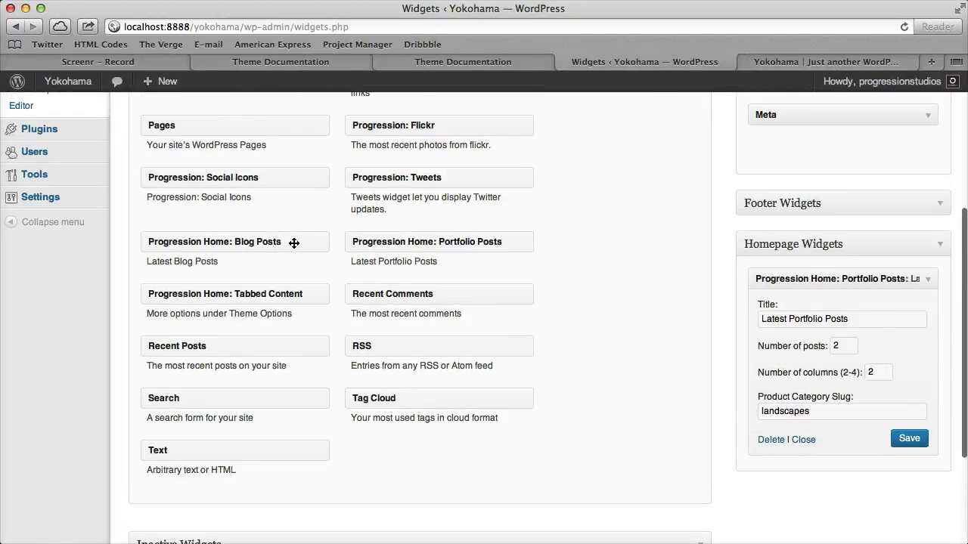
- Add and save a Progression Home: Blog Posts widget below the collapsed portfolio widget
{"action": "scroll", "coordinate": [303, 264], "scroll_direction": "up", "scroll_amount": 2}
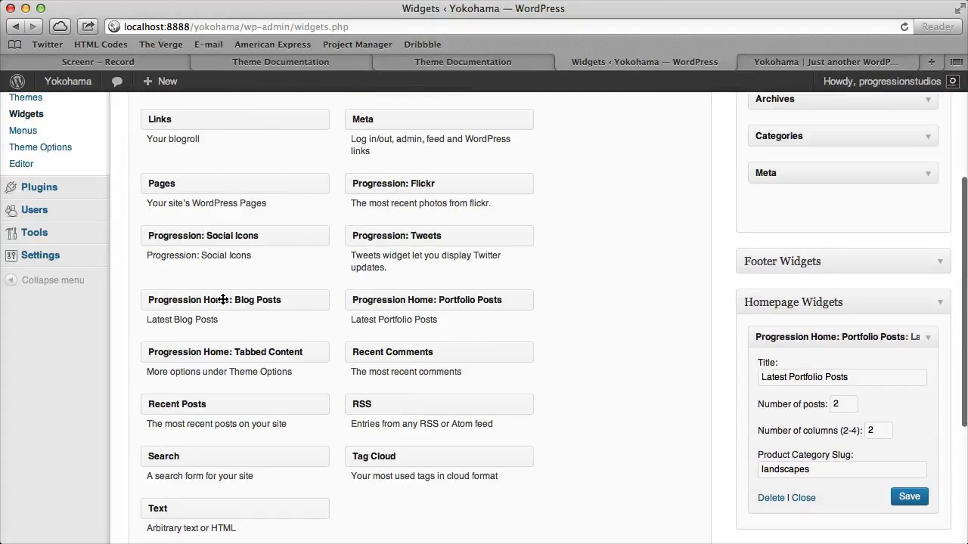
{"action": "left_click", "coordinate": [920, 337]}
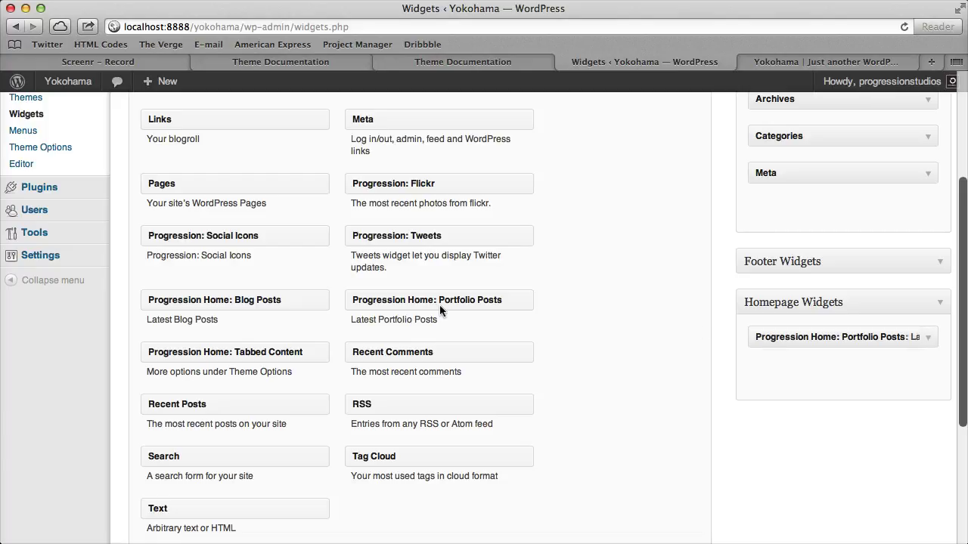
{"action": "left_click_drag", "start_coordinate": [195, 300], "coordinate": [811, 361]}
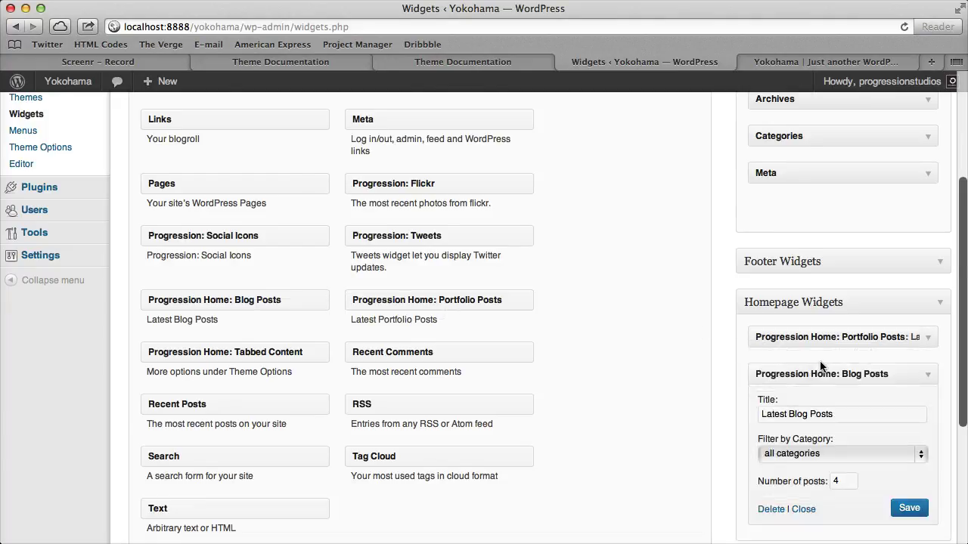
{"action": "scroll", "coordinate": [887, 277], "scroll_direction": "down", "scroll_amount": 6}
{"action": "left_click", "coordinate": [909, 334]}
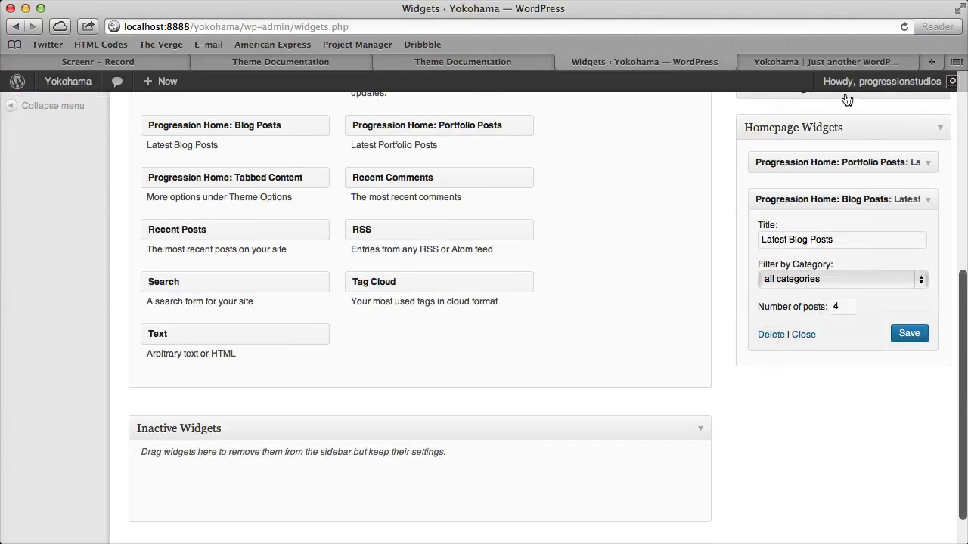
- Reload the front page to confirm the Hello world! post is listed
{"action": "left_click", "coordinate": [870, 62]}
{"action": "left_click", "coordinate": [906, 27]}
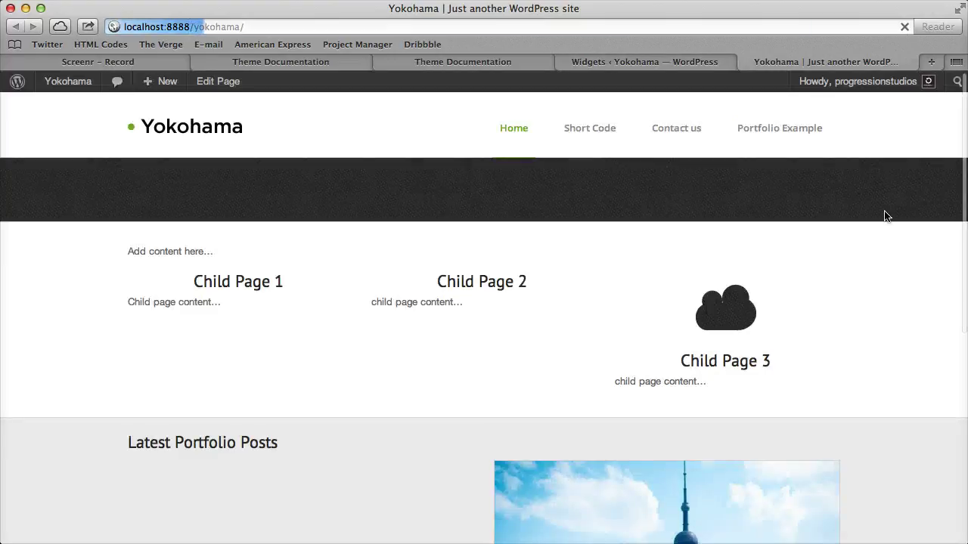
{"action": "scroll", "coordinate": [884, 214], "scroll_direction": "down", "scroll_amount": 5}
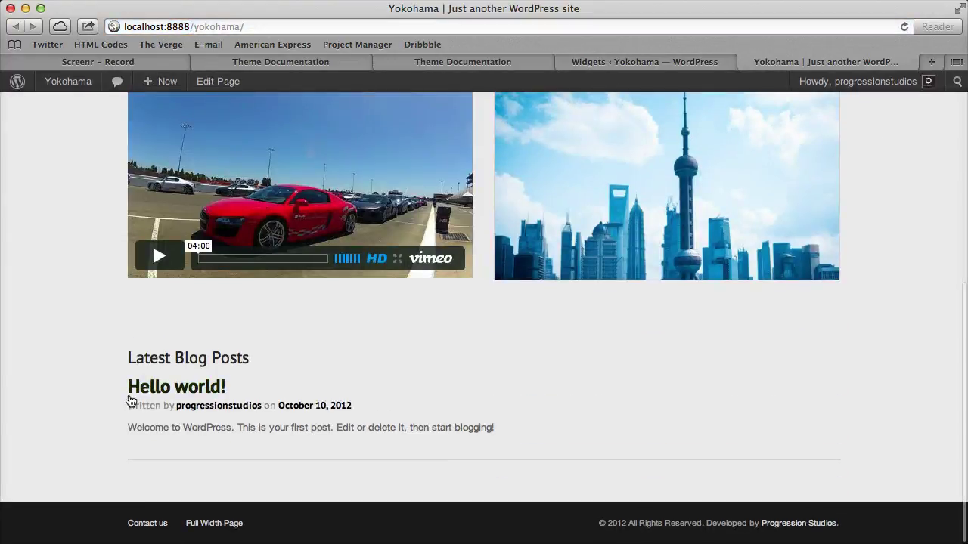
{"action": "scroll", "coordinate": [485, 222], "scroll_direction": "up", "scroll_amount": 1}
- Remove the Blog Posts and Portfolio Posts widgets from Homepage Widgets
{"action": "left_click", "coordinate": [696, 63]}
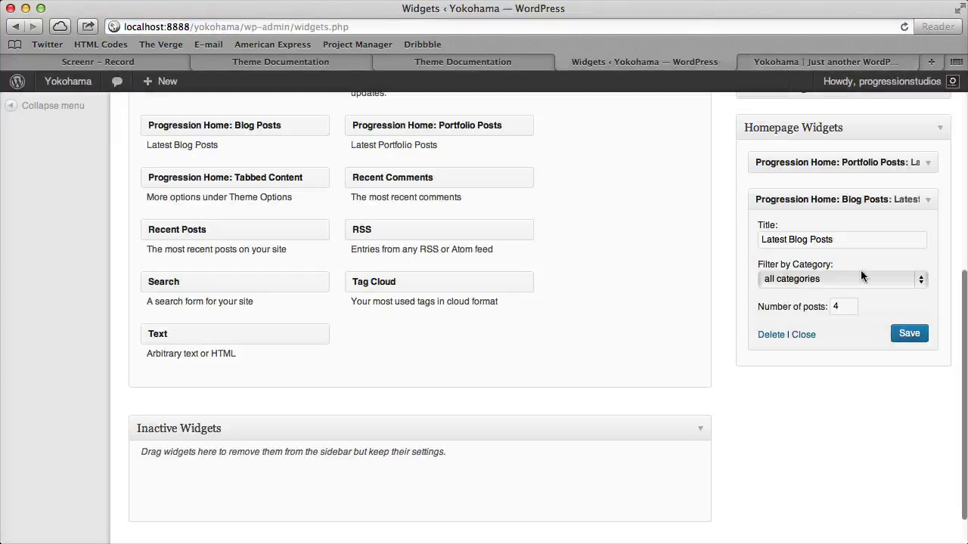
{"action": "scroll", "coordinate": [927, 242], "scroll_direction": "up", "scroll_amount": 1}
{"action": "left_click", "coordinate": [926, 236]}
{"action": "left_click_drag", "start_coordinate": [802, 229], "coordinate": [588, 241]}
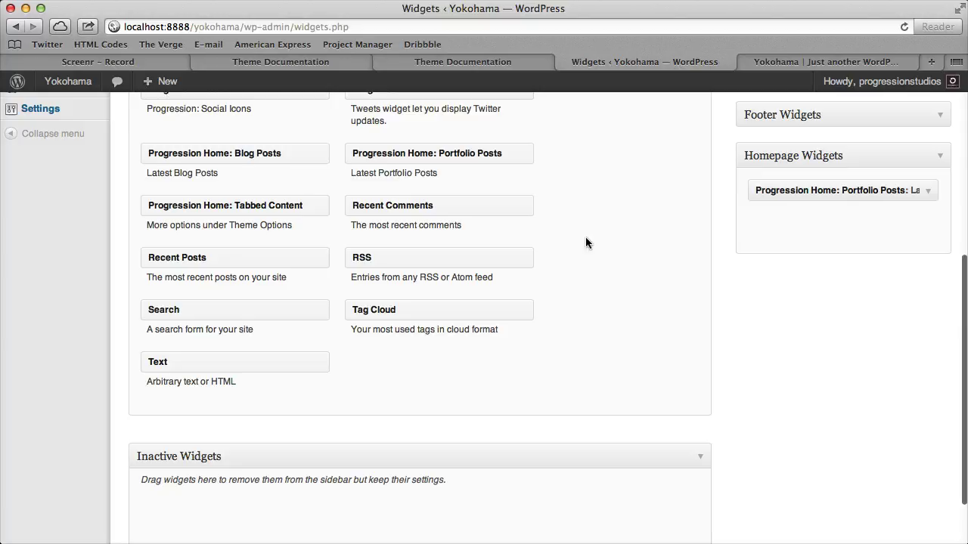
{"action": "left_click_drag", "start_coordinate": [801, 190], "coordinate": [488, 279]}
- Add the Progression Home: Tabbed Content widget to Homepage Widgets
{"action": "scroll", "coordinate": [230, 310], "scroll_direction": "up", "scroll_amount": 5}
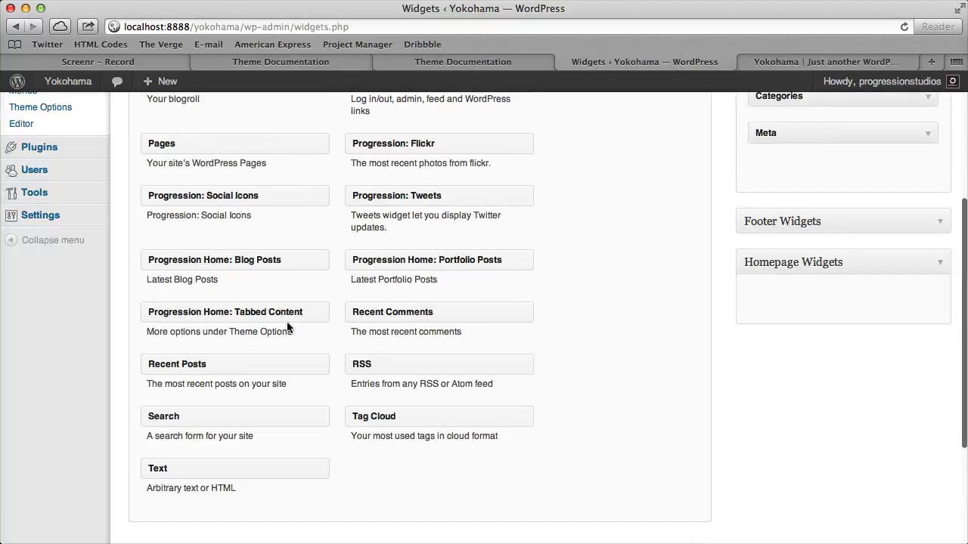
{"action": "left_click_drag", "start_coordinate": [254, 311], "coordinate": [821, 304]}
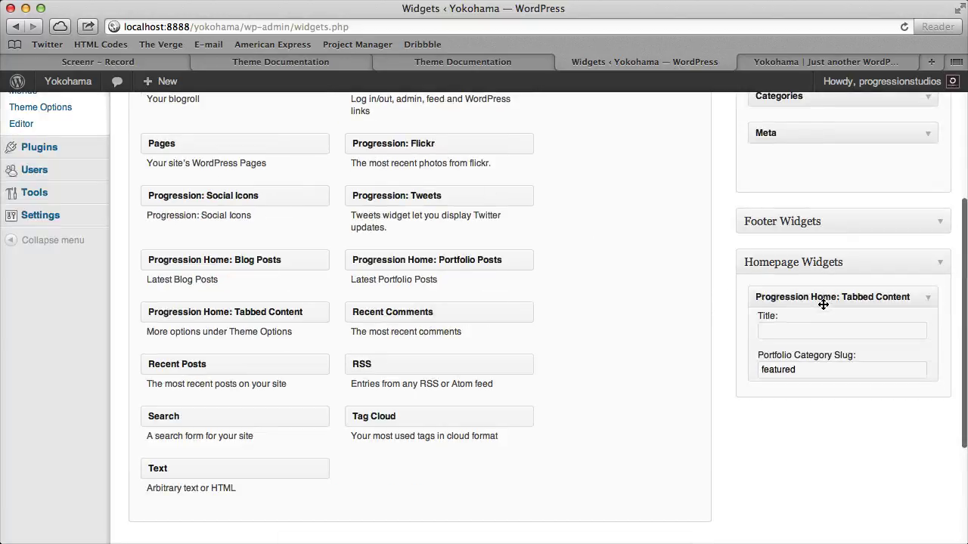
{"action": "scroll", "coordinate": [835, 342], "scroll_direction": "down", "scroll_amount": 4}
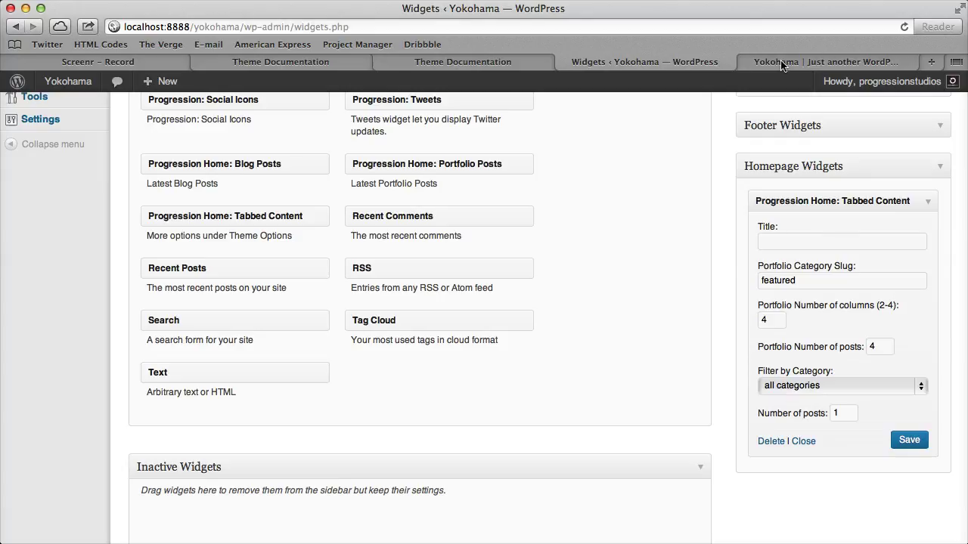
{"action": "left_click", "coordinate": [868, 57]}
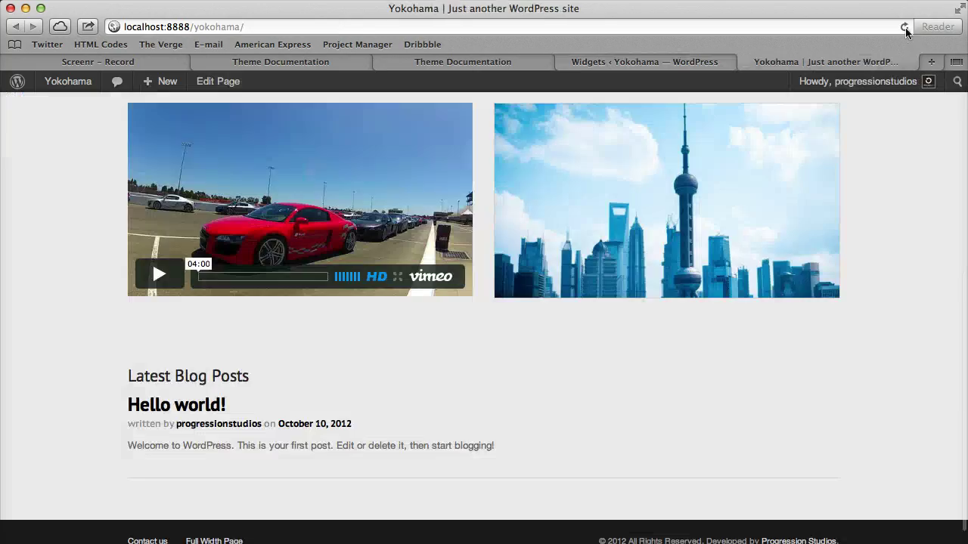
{"action": "left_click", "coordinate": [903, 27]}
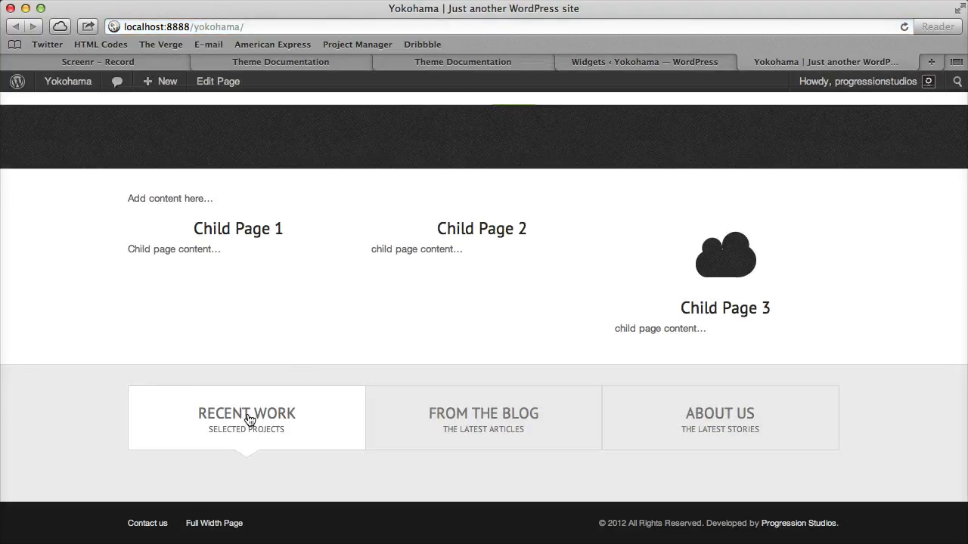
{"action": "left_click", "coordinate": [645, 65]}
{"action": "scroll", "coordinate": [109, 195], "scroll_direction": "up", "scroll_amount": 5}
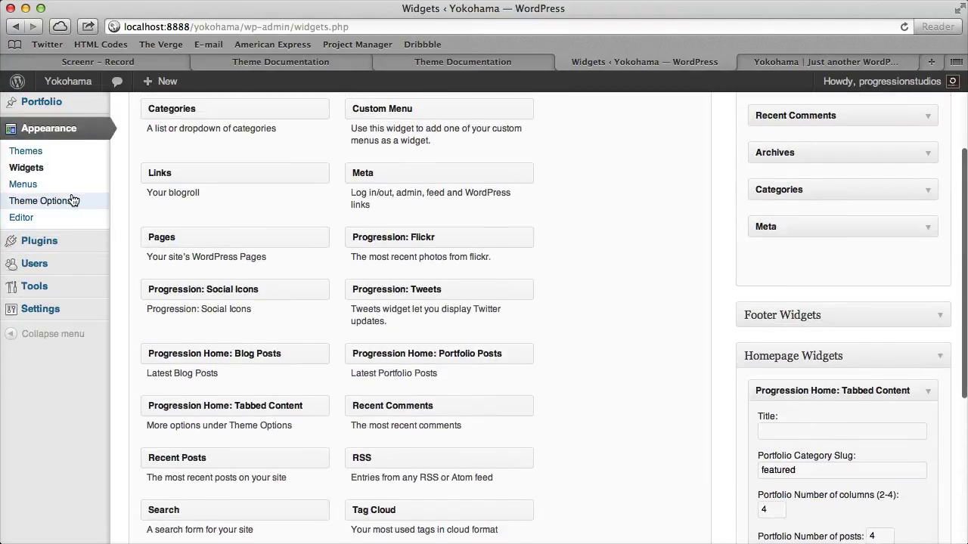
{"action": "left_click", "coordinate": [62, 204]}
{"action": "scroll", "coordinate": [398, 224], "scroll_direction": "down", "scroll_amount": 5}
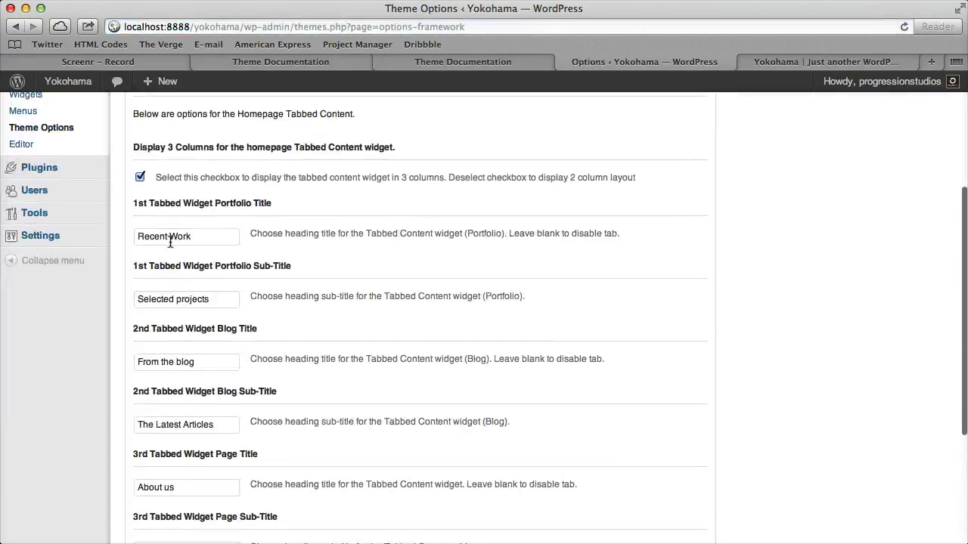
{"action": "scroll", "coordinate": [201, 246], "scroll_direction": "down", "scroll_amount": 3}
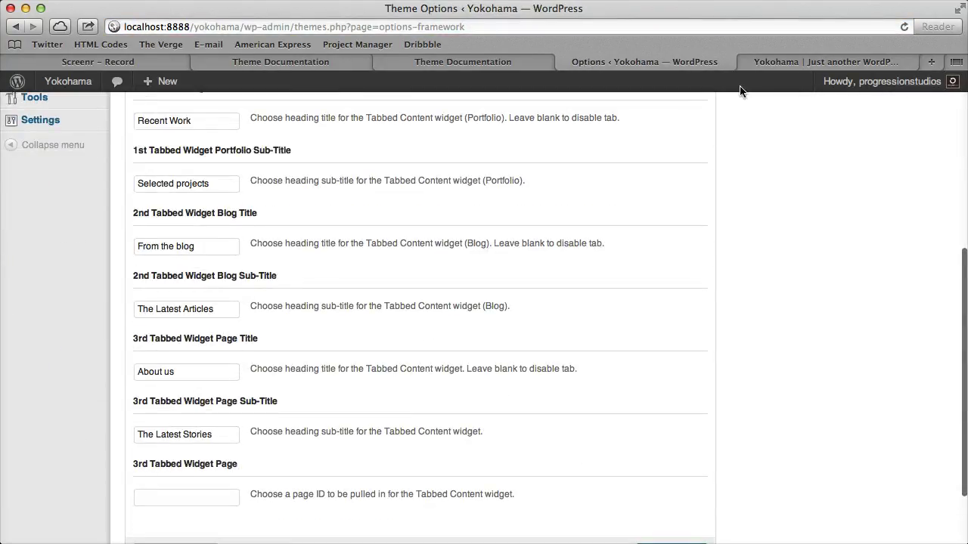
{"action": "left_click", "coordinate": [793, 64]}
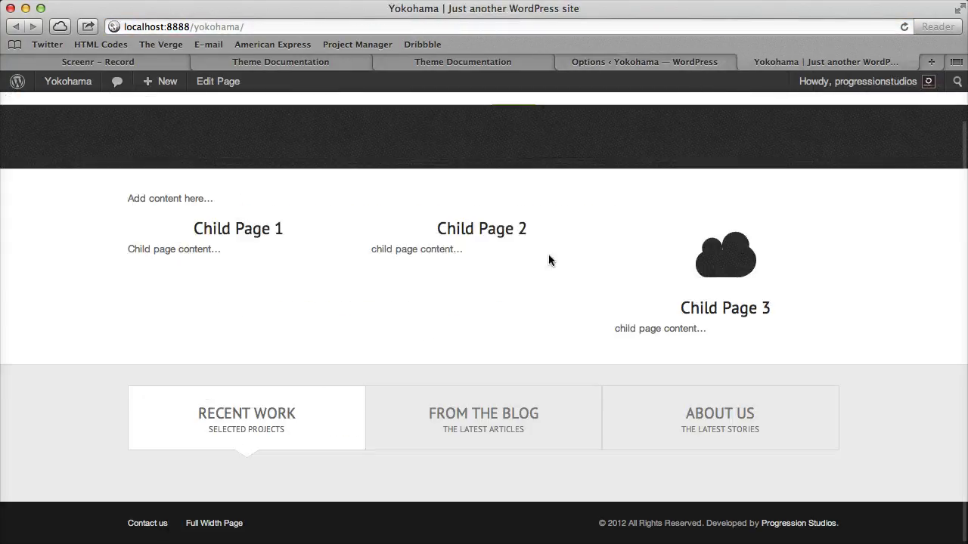
{"action": "left_click", "coordinate": [687, 68]}
{"action": "scroll", "coordinate": [211, 340], "scroll_direction": "down", "scroll_amount": 2}
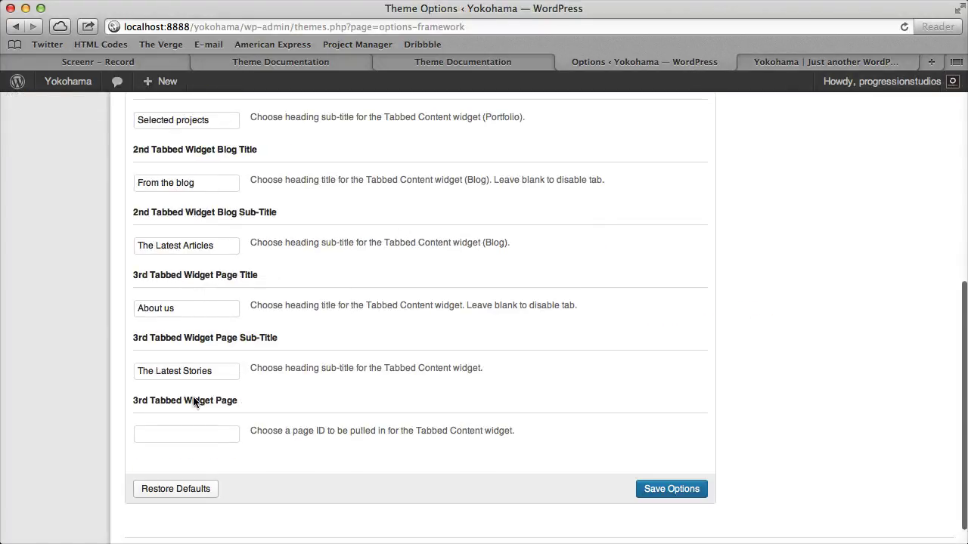
{"action": "scroll", "coordinate": [193, 382], "scroll_direction": "up", "scroll_amount": 10}
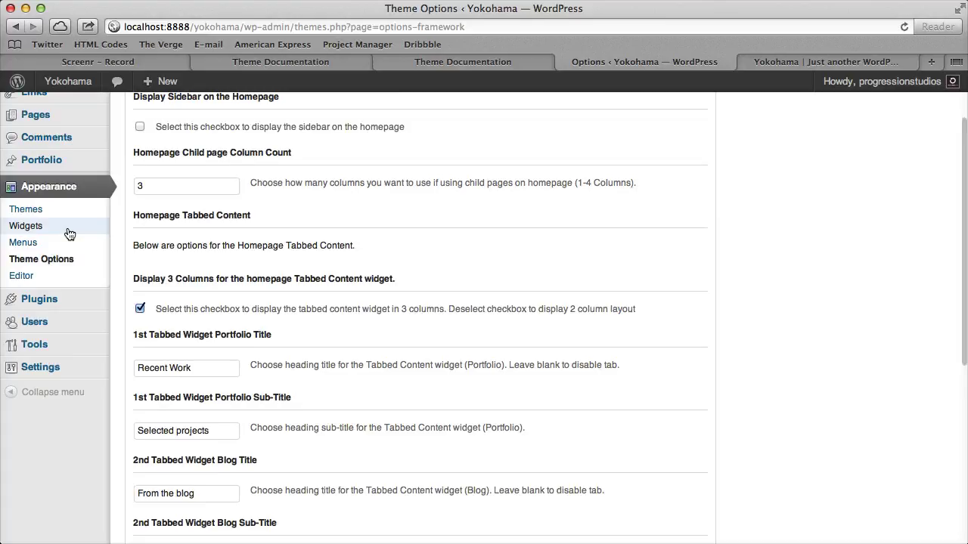
{"action": "left_click", "coordinate": [69, 232]}
{"action": "scroll", "coordinate": [834, 341], "scroll_direction": "down", "scroll_amount": 10}
- Set the Tabbed Content portfolio slug to landscapes with 3 columns and 3 posts
{"action": "left_click", "coordinate": [933, 161]}
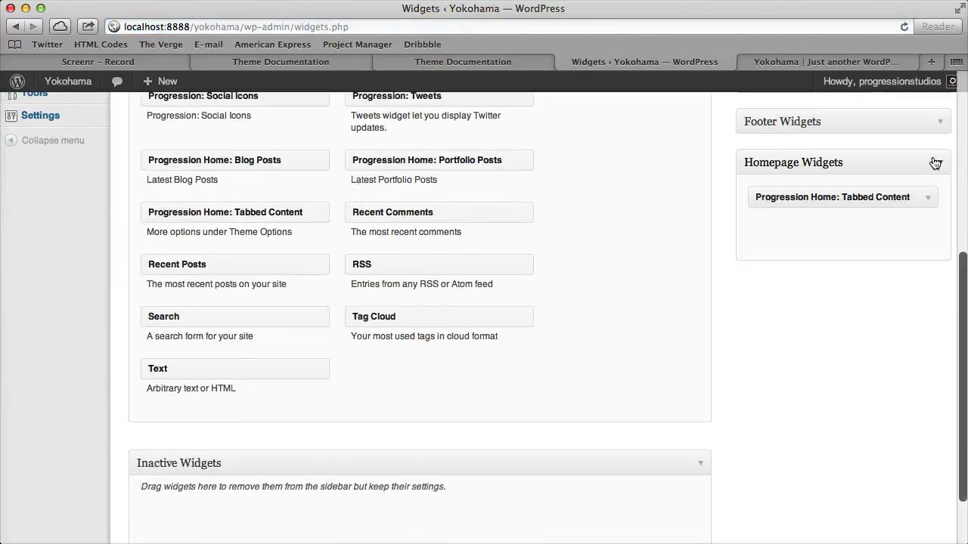
{"action": "left_click", "coordinate": [929, 197]}
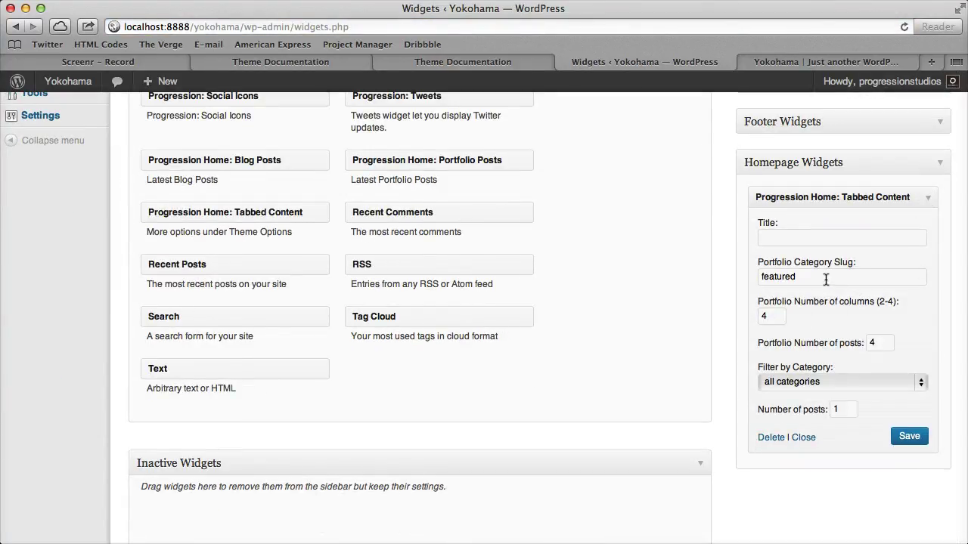
{"action": "left_click_drag", "start_coordinate": [826, 280], "coordinate": [732, 277]}
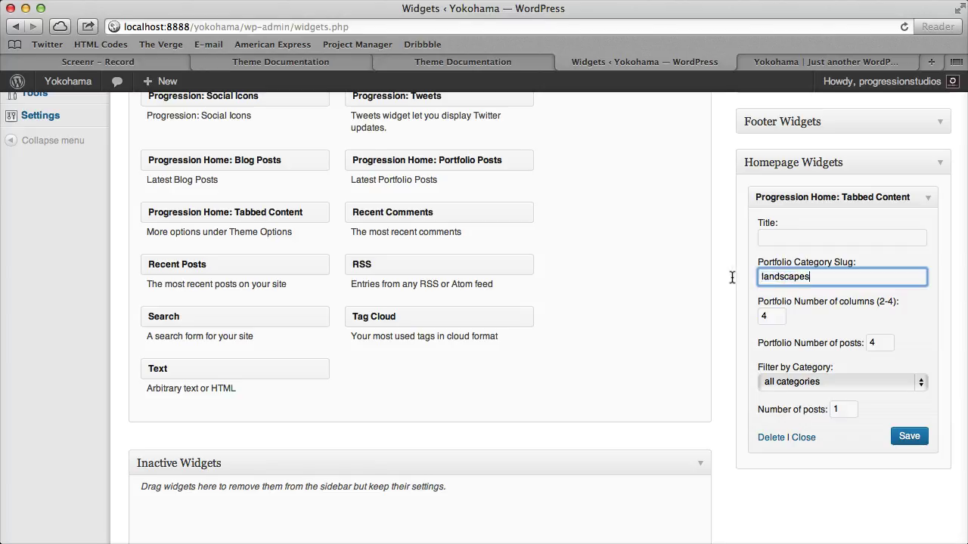
{"action": "left_click", "coordinate": [777, 313]}
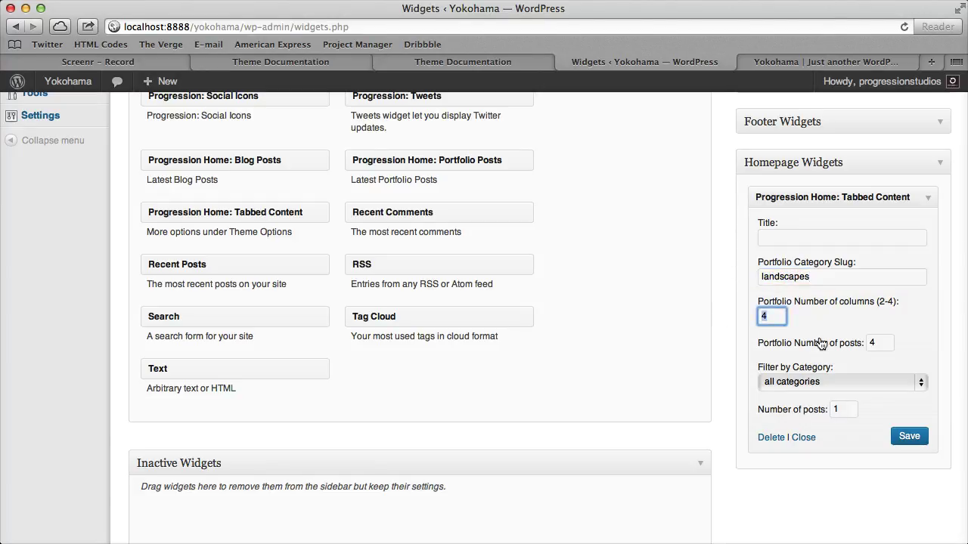
{"action": "type", "text": "3"}
{"action": "double_click", "coordinate": [885, 342]}
{"action": "type", "text": "3"}
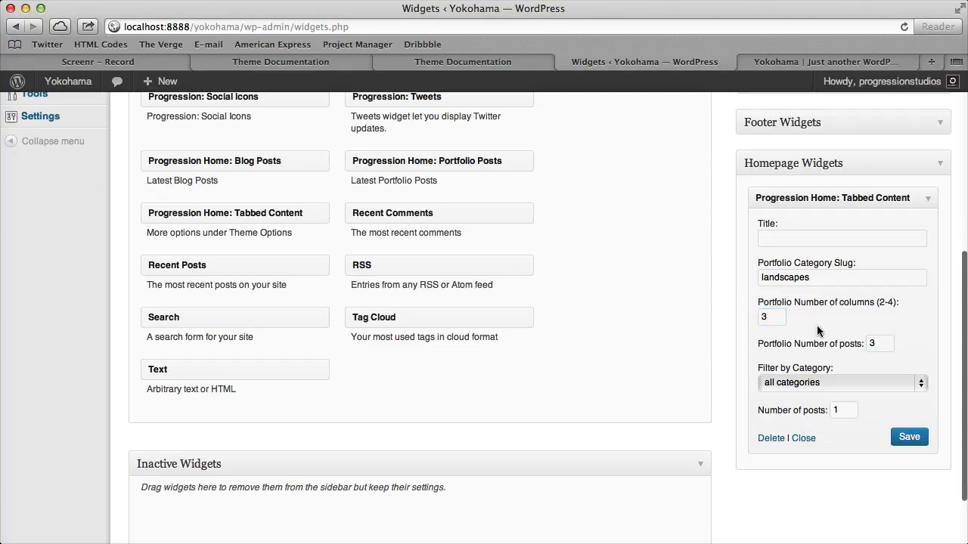
- Keep the blog filter on all categories and save the Tabbed Content widget
{"action": "scroll", "coordinate": [772, 303], "scroll_direction": "down", "scroll_amount": 3}
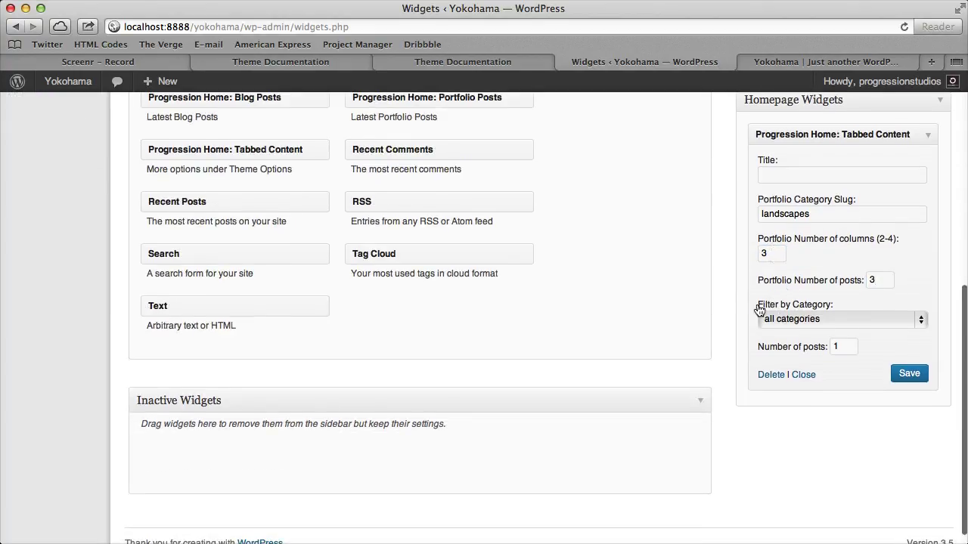
{"action": "left_click", "coordinate": [817, 320]}
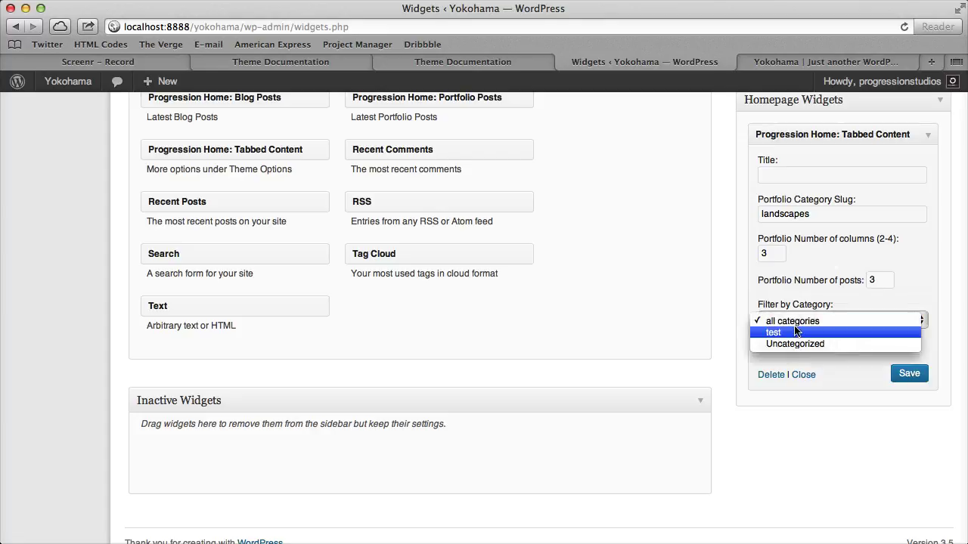
{"action": "left_click", "coordinate": [753, 320]}
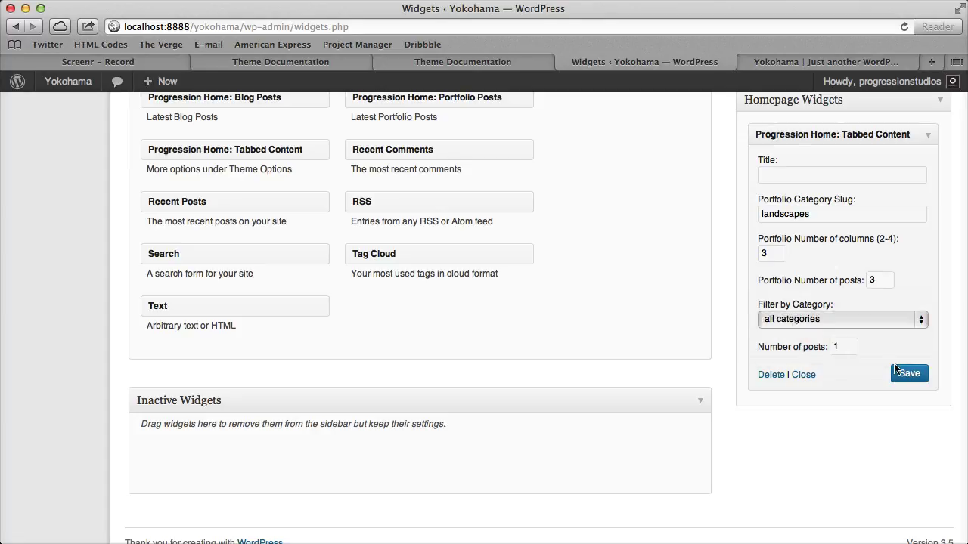
{"action": "left_click", "coordinate": [910, 375]}
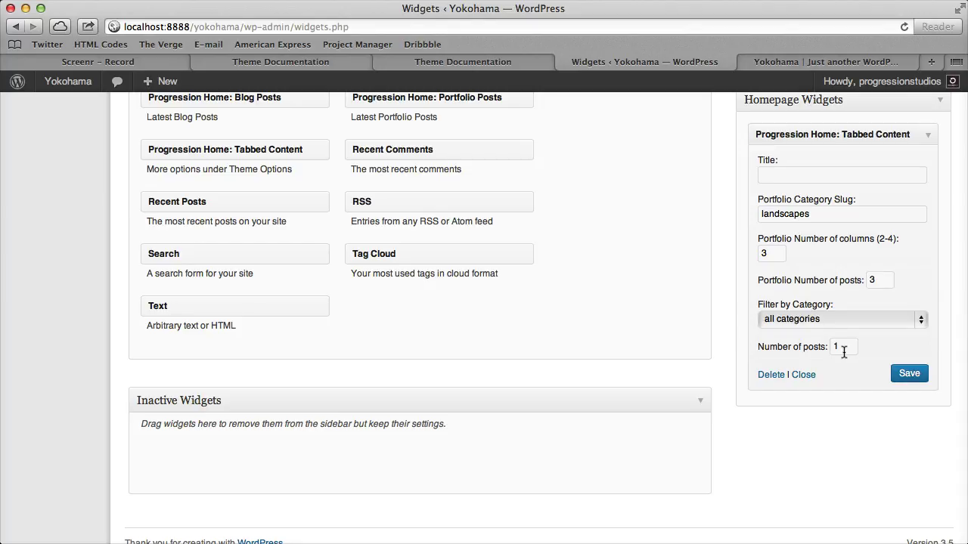
{"action": "left_click_drag", "start_coordinate": [842, 347], "coordinate": [799, 346]}
- Reload the site homepage and show the From the Blog tab with the Hello world! post
{"action": "left_click", "coordinate": [824, 61]}
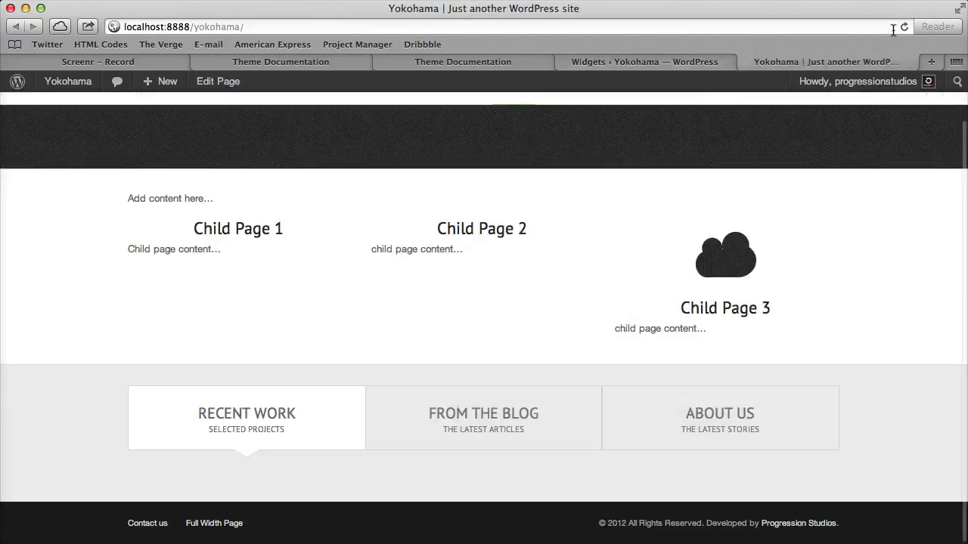
{"action": "left_click", "coordinate": [904, 26]}
{"action": "scroll", "coordinate": [865, 127], "scroll_direction": "down", "scroll_amount": 5}
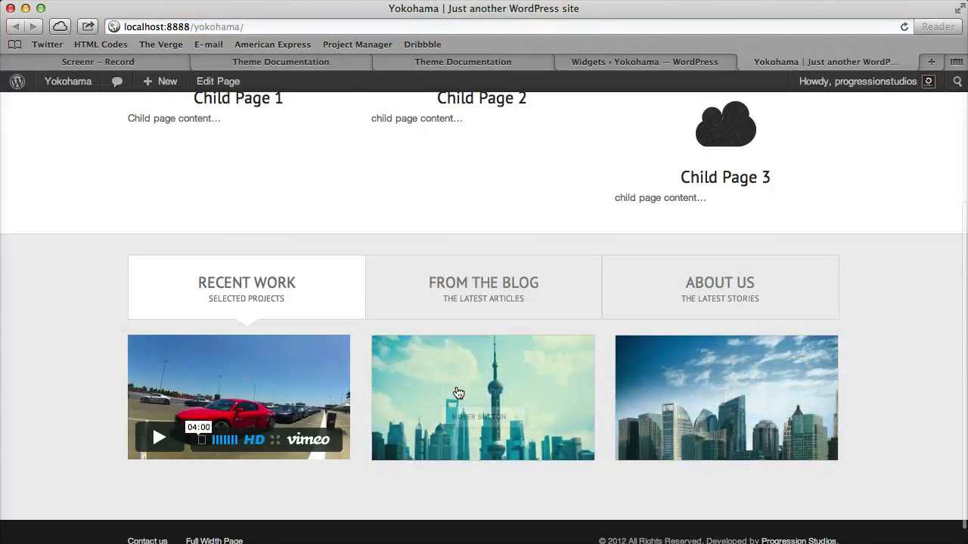
{"action": "left_click", "coordinate": [520, 298]}
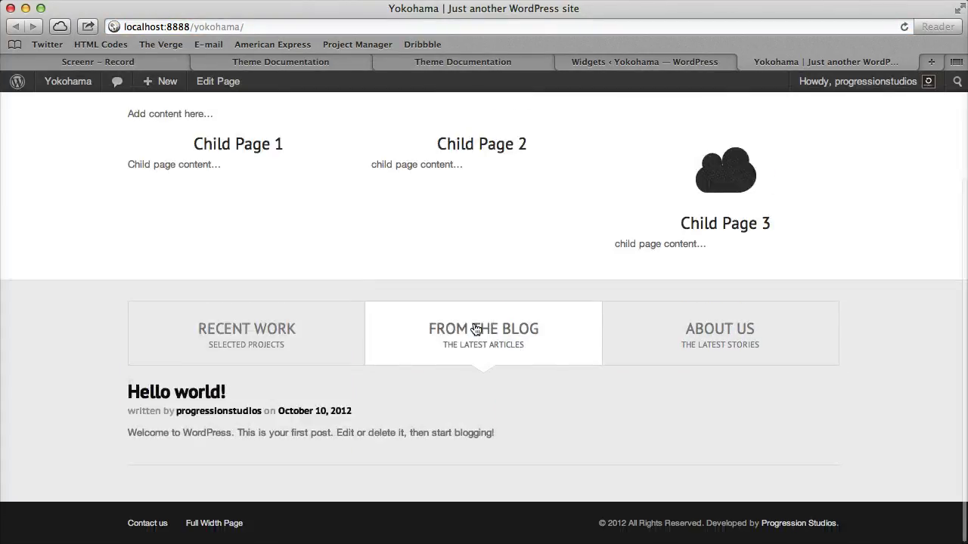
- Check the widget's category filter list on the Widgets page without changing it
{"action": "left_click", "coordinate": [644, 61]}
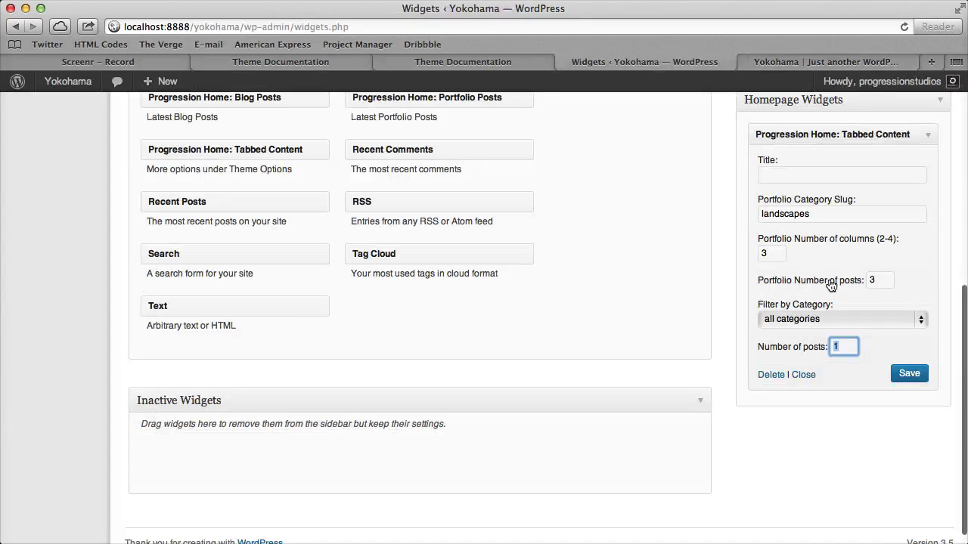
{"action": "left_click", "coordinate": [819, 318]}
{"action": "left_click", "coordinate": [702, 281]}
{"action": "left_click", "coordinate": [839, 61]}
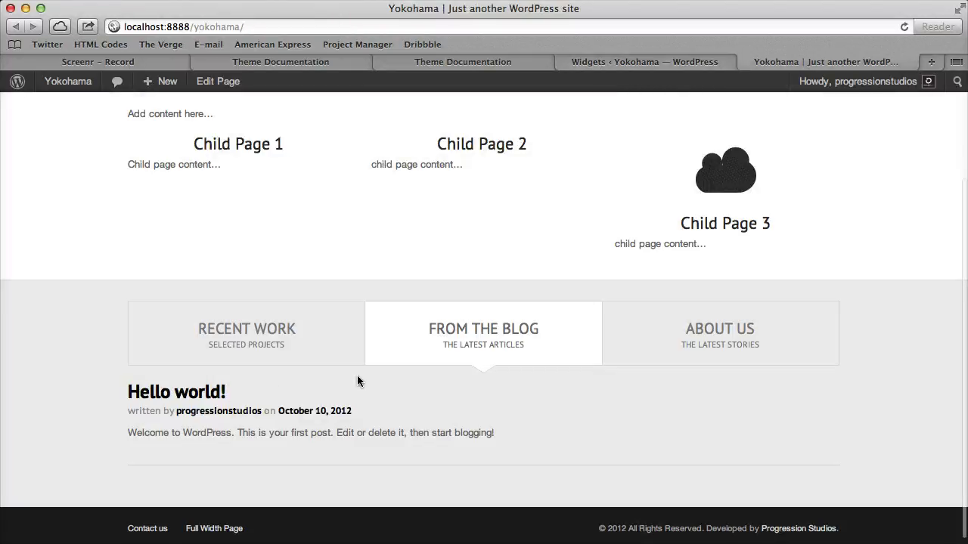
{"action": "left_click", "coordinate": [675, 62]}
- Open Theme Options and highlight the empty 3rd Tabbed Widget Page ID setting and its description
{"action": "scroll", "coordinate": [711, 379], "scroll_direction": "up", "scroll_amount": 5}
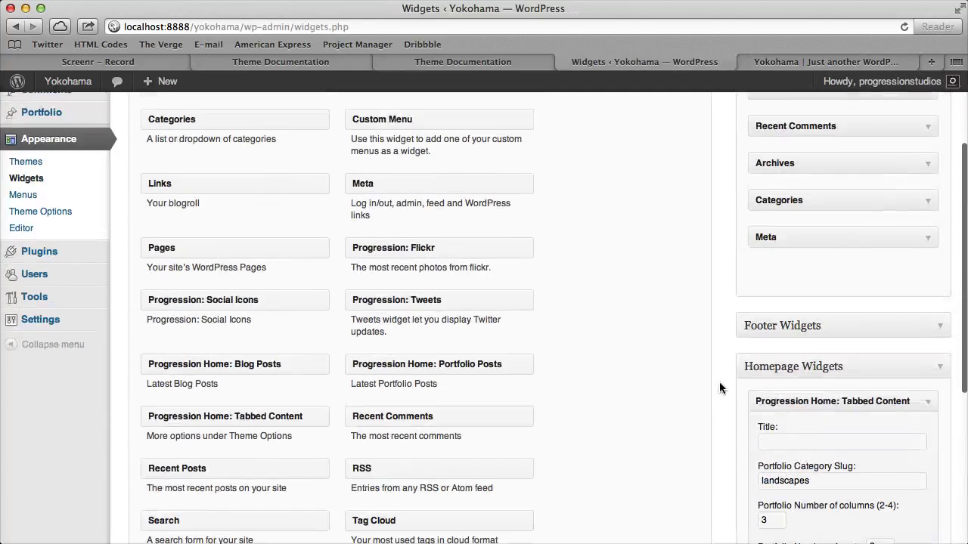
{"action": "scroll", "coordinate": [720, 388], "scroll_direction": "up", "scroll_amount": 3}
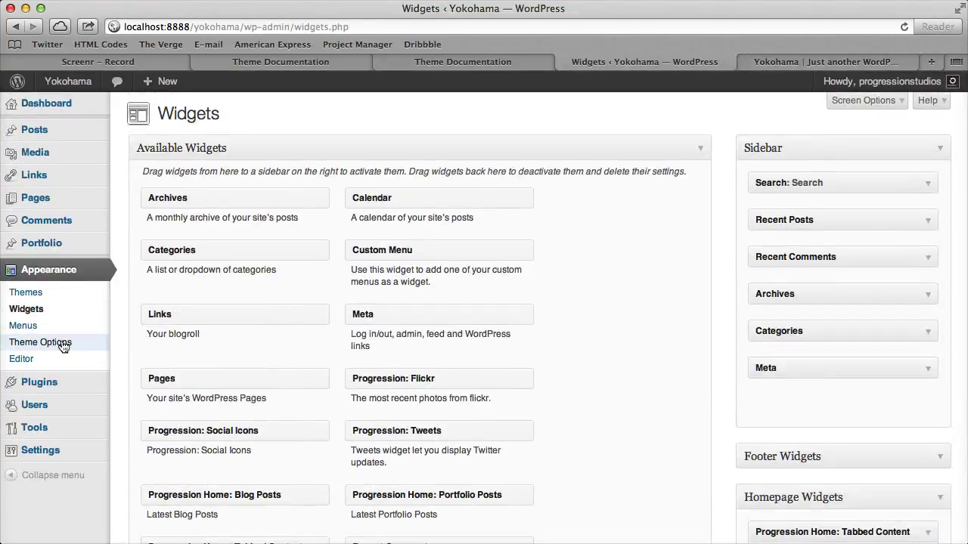
{"action": "left_click", "coordinate": [40, 342]}
{"action": "scroll", "coordinate": [229, 343], "scroll_direction": "down", "scroll_amount": 10}
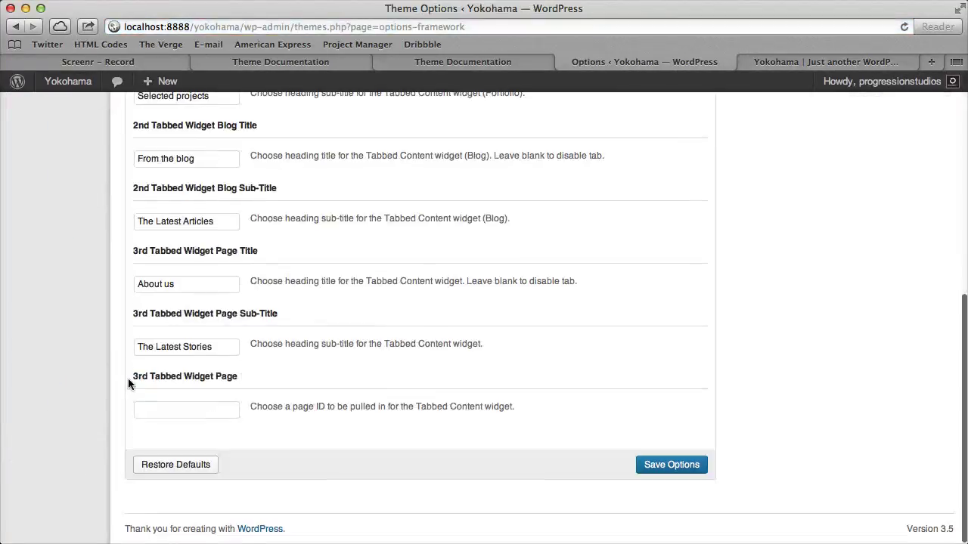
{"action": "scroll", "coordinate": [270, 377], "scroll_direction": "up", "scroll_amount": 10}
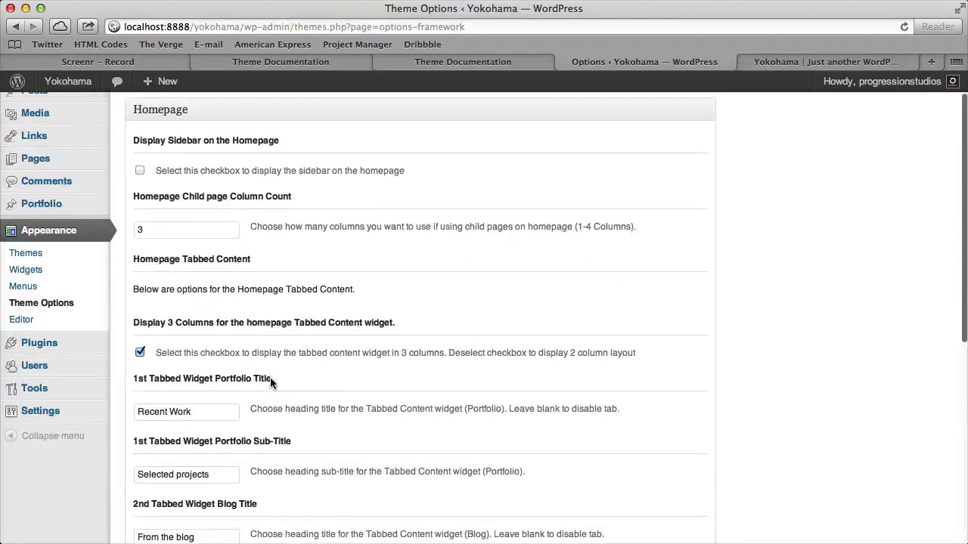
{"action": "scroll", "coordinate": [284, 208], "scroll_direction": "down", "scroll_amount": 10}
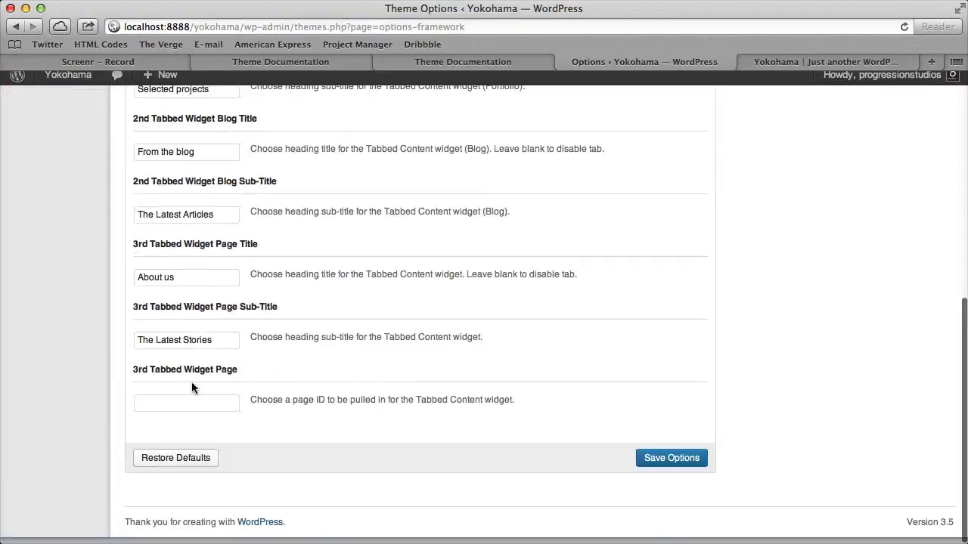
{"action": "left_click_drag", "start_coordinate": [143, 377], "coordinate": [230, 372]}
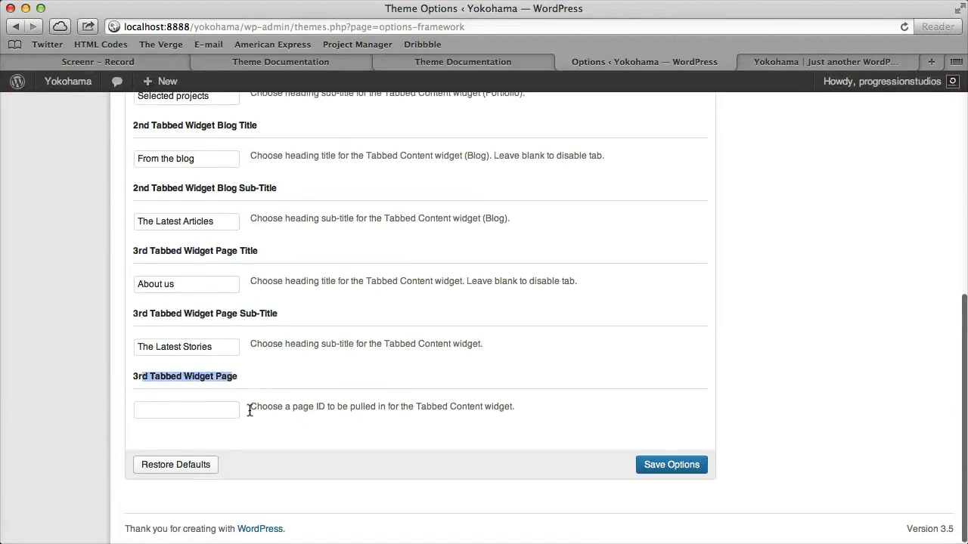
{"action": "left_click_drag", "start_coordinate": [258, 407], "coordinate": [511, 404]}
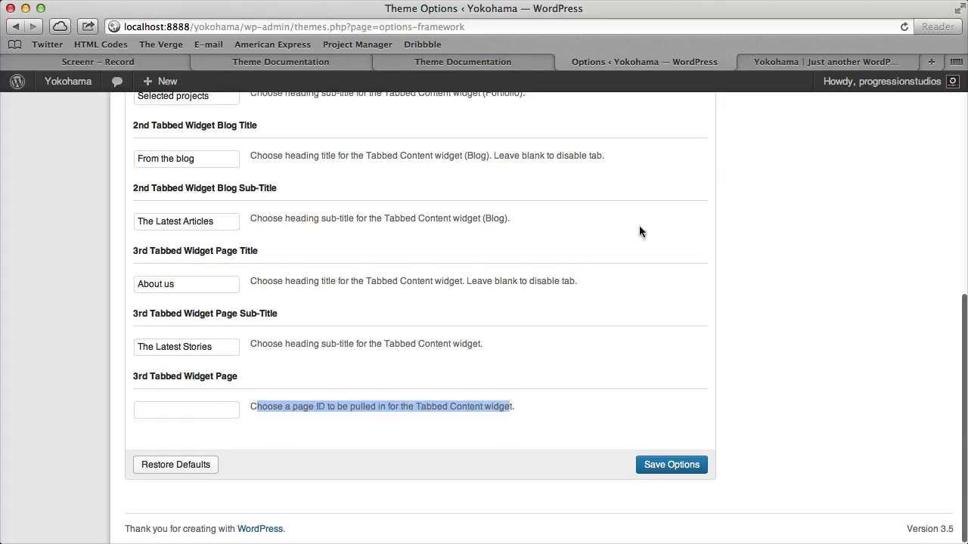
- Compare with the homepage's About Us tab content, then return to Theme Options
{"action": "left_click", "coordinate": [820, 55]}
{"action": "left_click", "coordinate": [746, 319]}
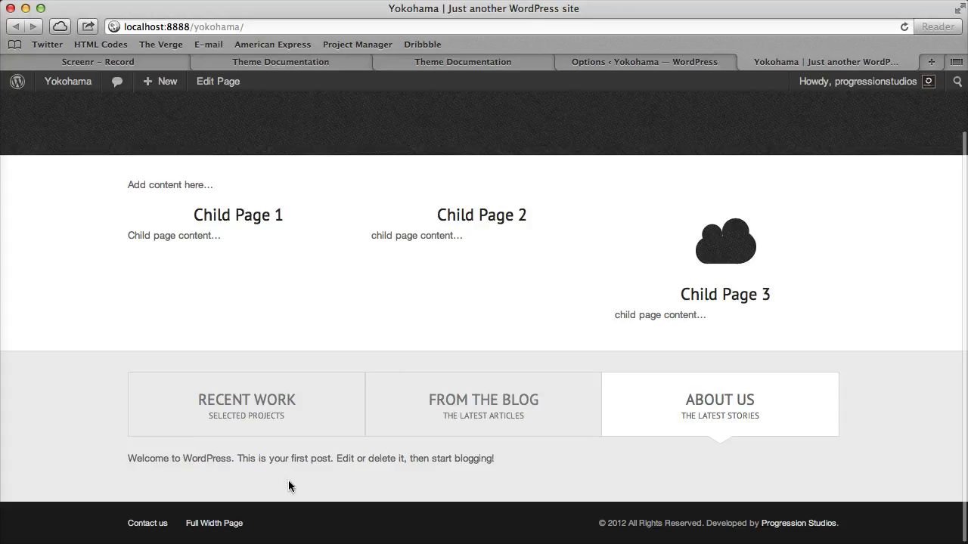
{"action": "left_click", "coordinate": [621, 60]}
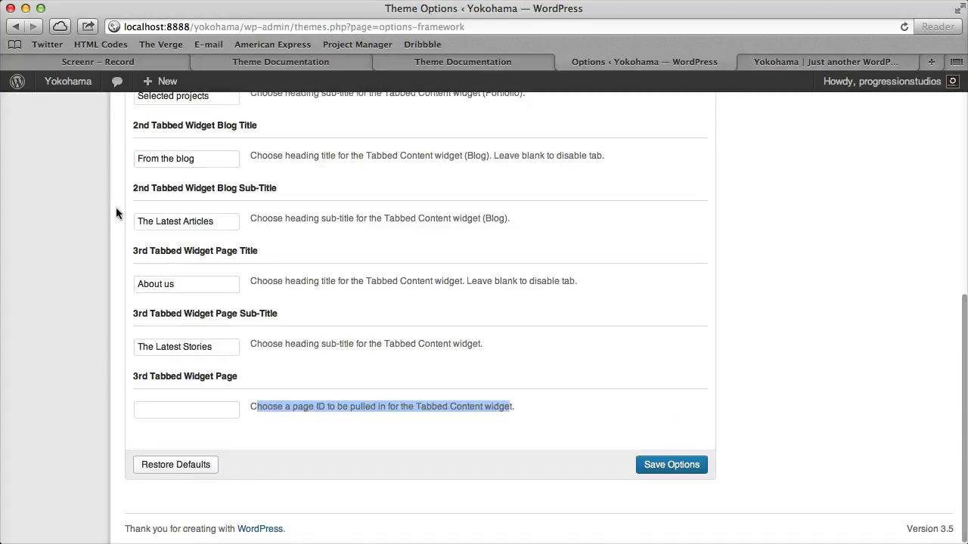
{"action": "scroll", "coordinate": [114, 218], "scroll_direction": "up", "scroll_amount": 10}
- Publish a new page titled 'Homepage Widget' with the body text 'Content'
{"action": "left_click", "coordinate": [66, 201]}
{"action": "left_click", "coordinate": [28, 237]}
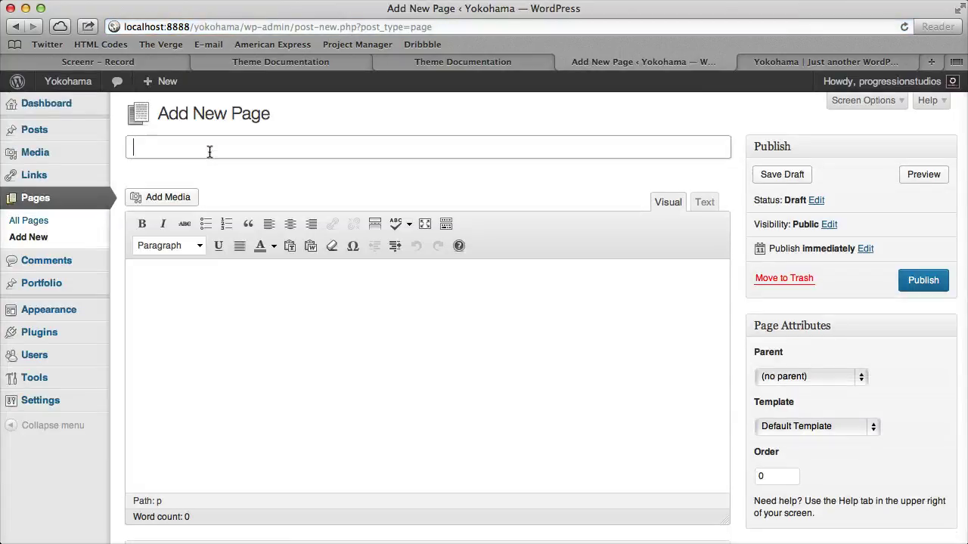
{"action": "type", "text": "Homepage Widget"}
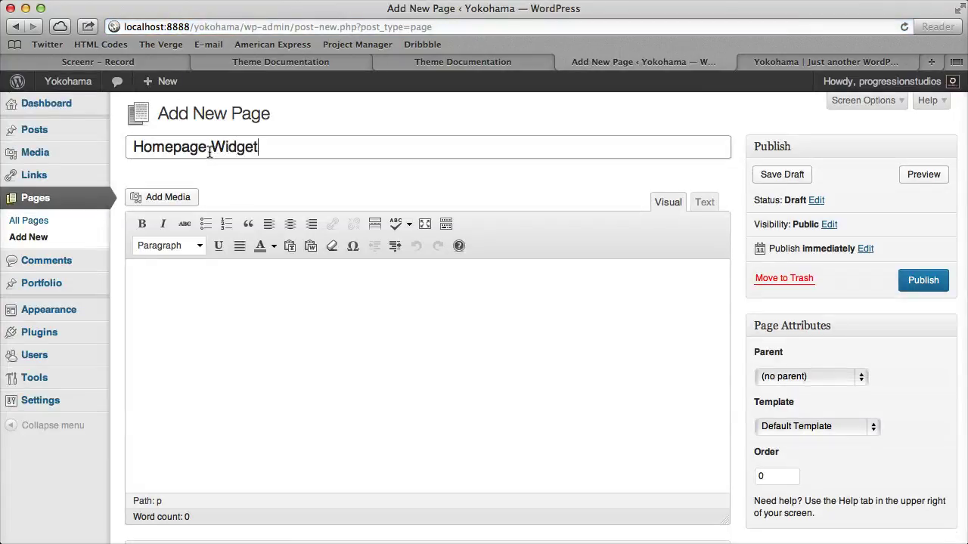
{"action": "left_click", "coordinate": [235, 374]}
{"action": "type", "text": "Content for homepage widget..."}
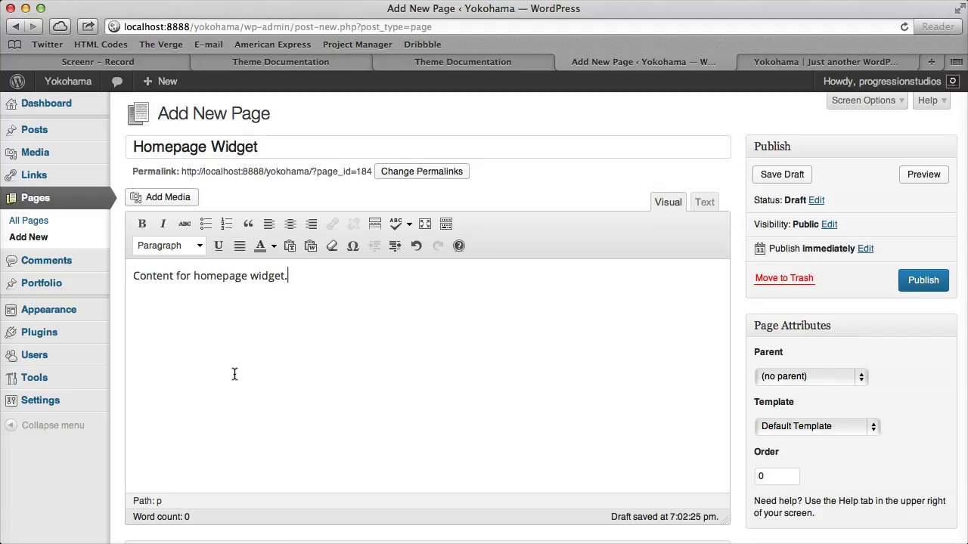
{"action": "left_click", "coordinate": [935, 281]}
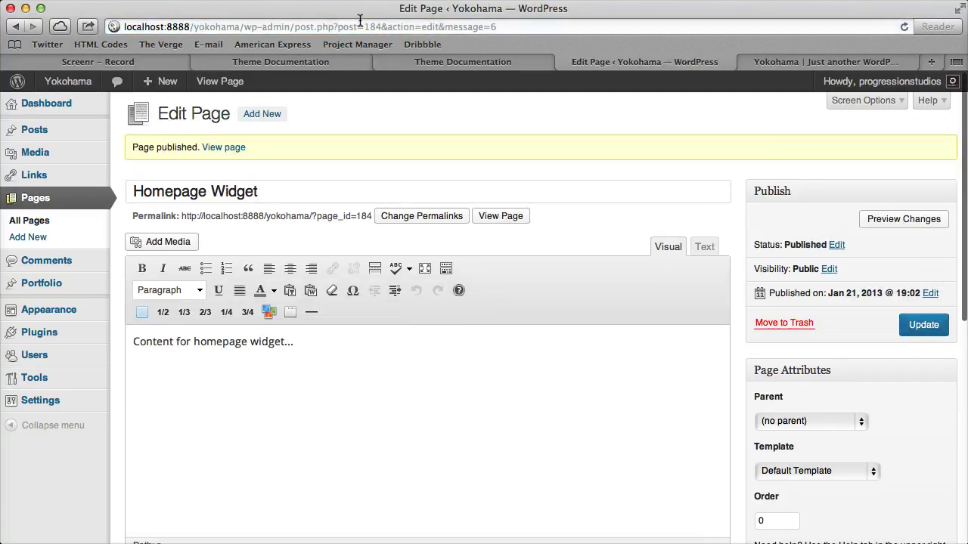
- Reopen Homepage Widget from All Pages and copy its page ID 184 from the URL
{"action": "left_click", "coordinate": [371, 26]}
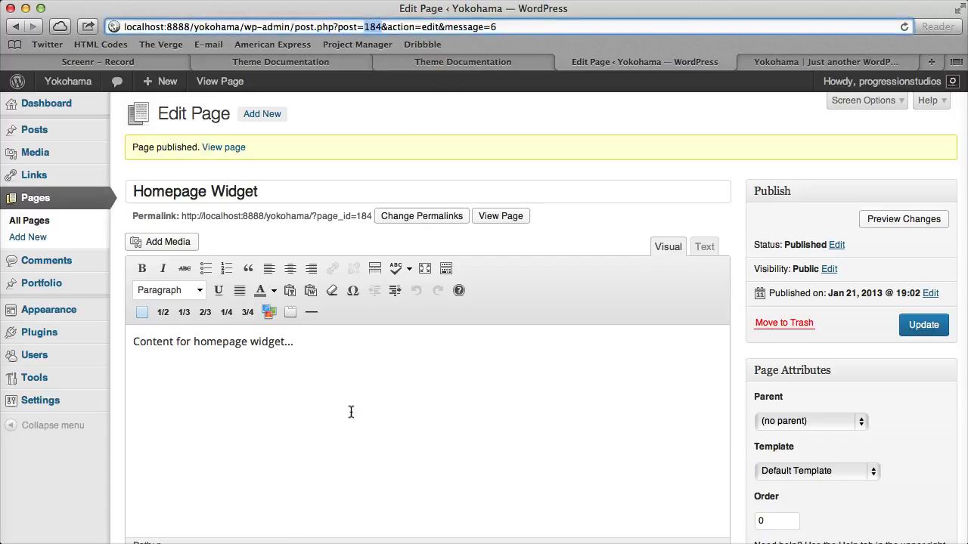
{"action": "left_click", "coordinate": [45, 221]}
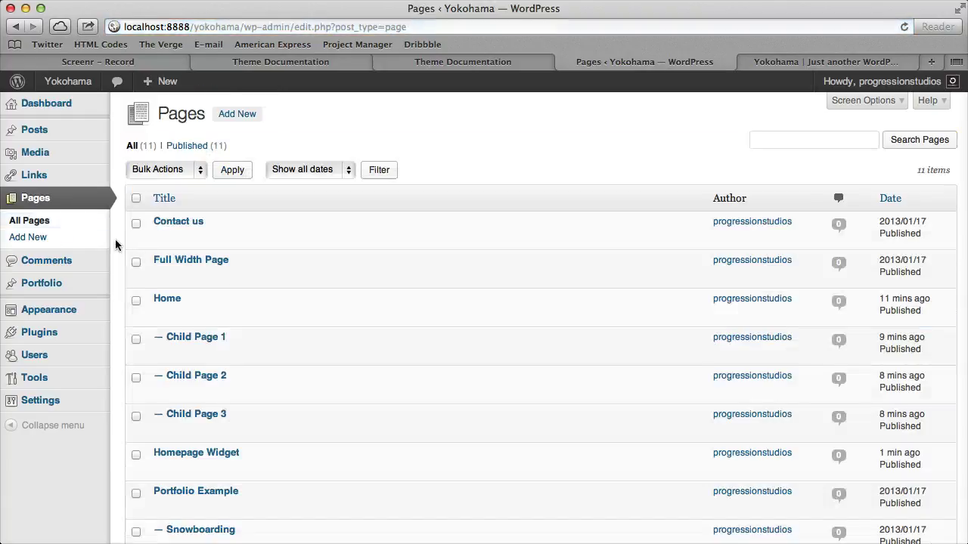
{"action": "scroll", "coordinate": [212, 280], "scroll_direction": "down", "scroll_amount": 5}
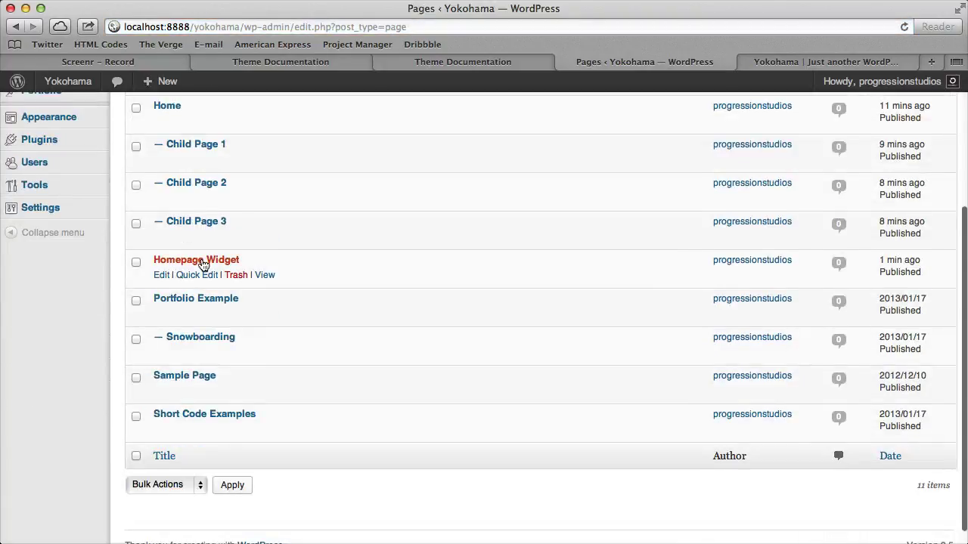
{"action": "left_click", "coordinate": [161, 275]}
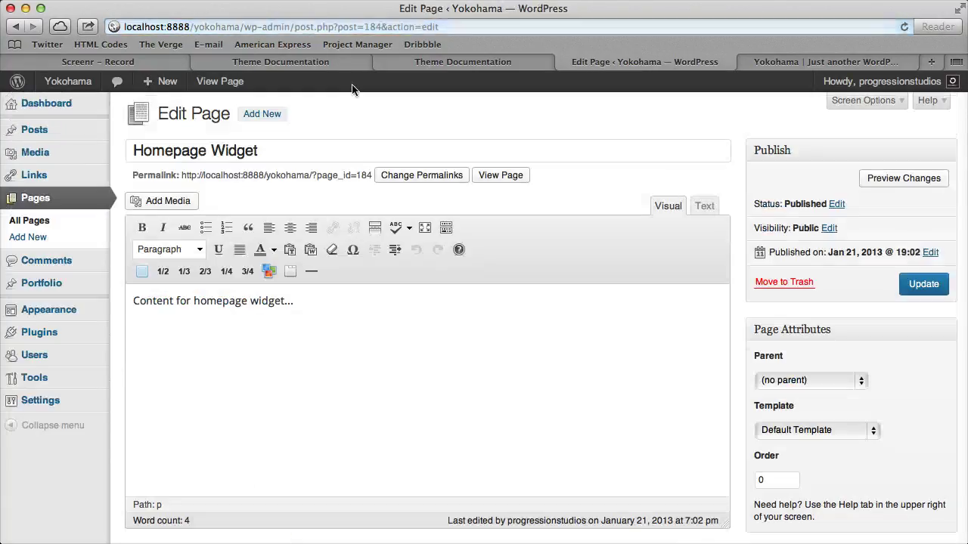
{"action": "left_click", "coordinate": [371, 27]}
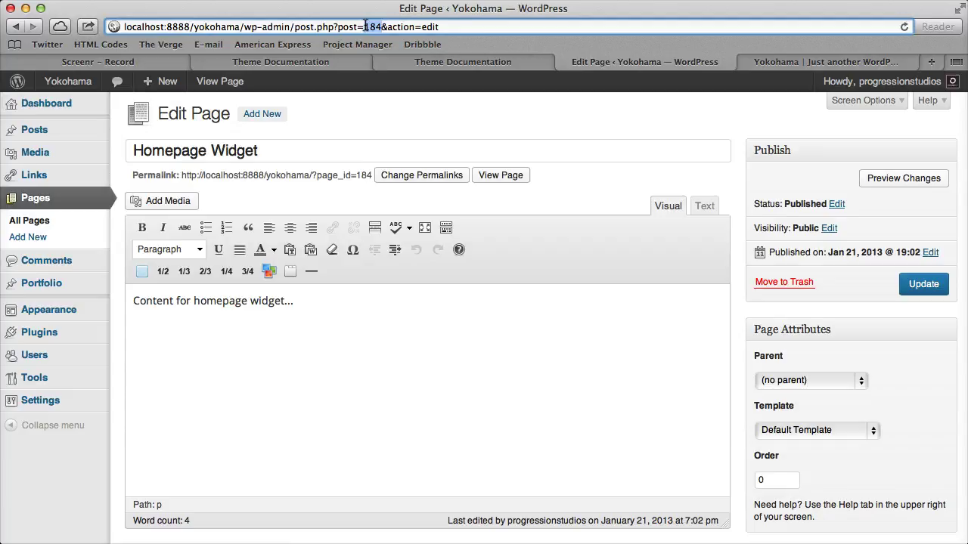
{"action": "right_click", "coordinate": [374, 28]}
{"action": "left_click", "coordinate": [393, 88]}
- Paste 184 into the 3rd Tabbed Widget Page field, save the options, and reload the homepage
{"action": "mouse_move", "coordinate": [76, 309]}
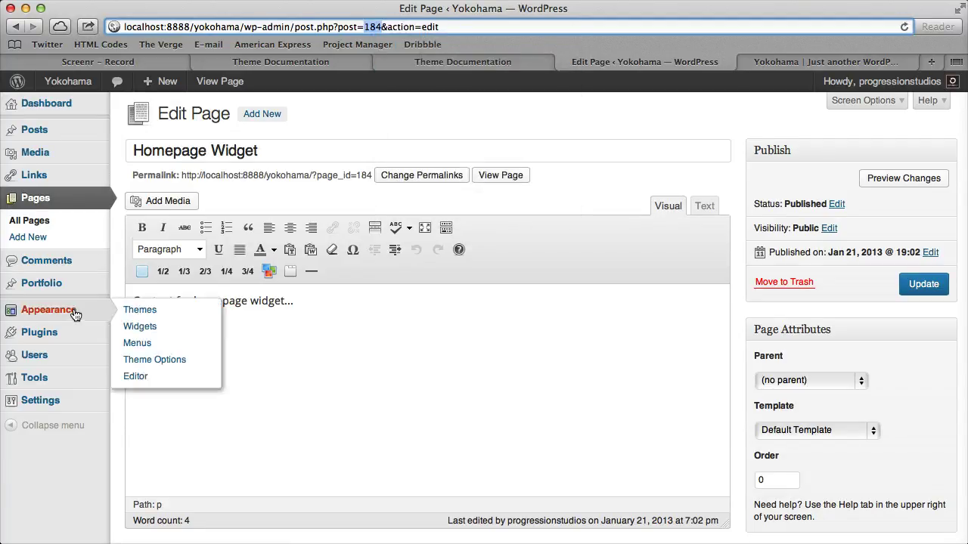
{"action": "left_click", "coordinate": [135, 362]}
{"action": "scroll", "coordinate": [281, 340], "scroll_direction": "down", "scroll_amount": 10}
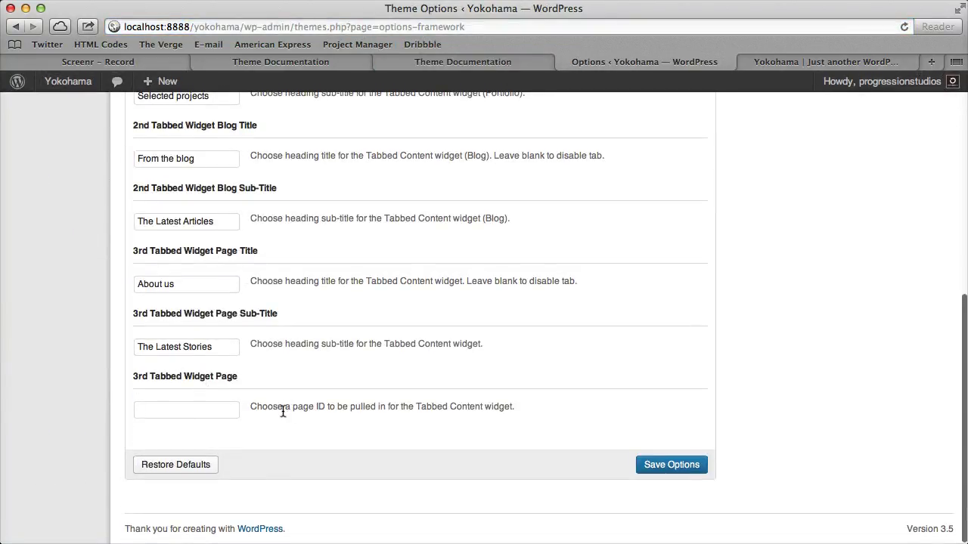
{"action": "right_click", "coordinate": [156, 408]}
{"action": "left_click", "coordinate": [204, 444]}
{"action": "left_click", "coordinate": [655, 462]}
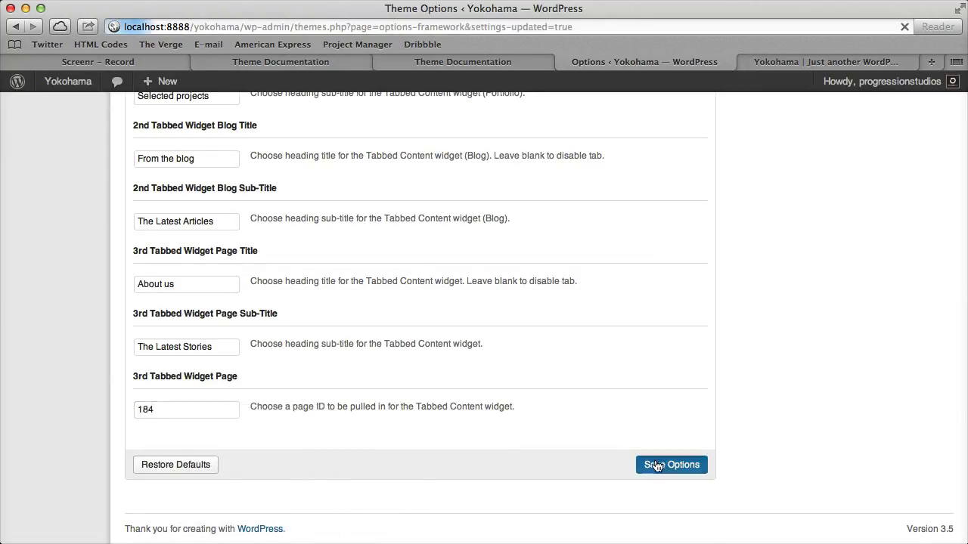
{"action": "left_click", "coordinate": [808, 62]}
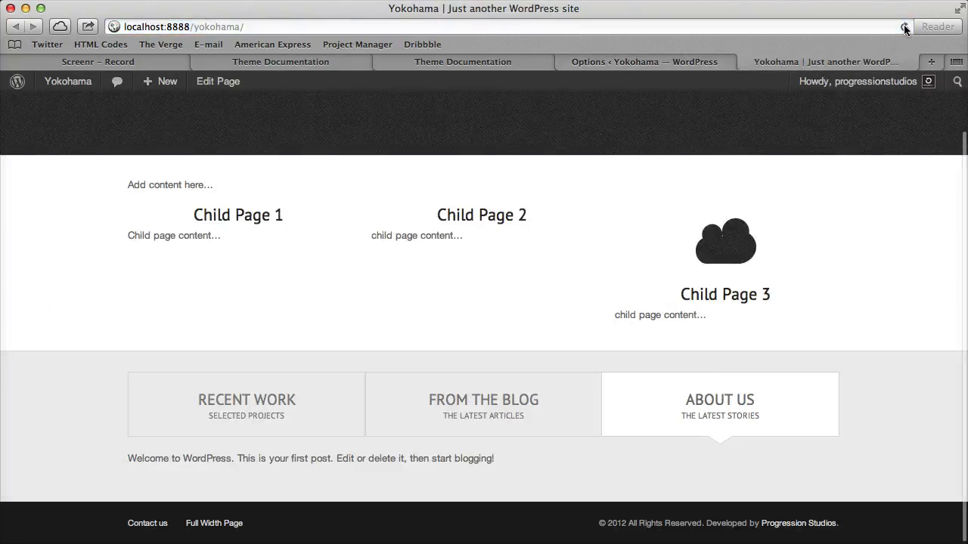
{"action": "left_click", "coordinate": [904, 27]}
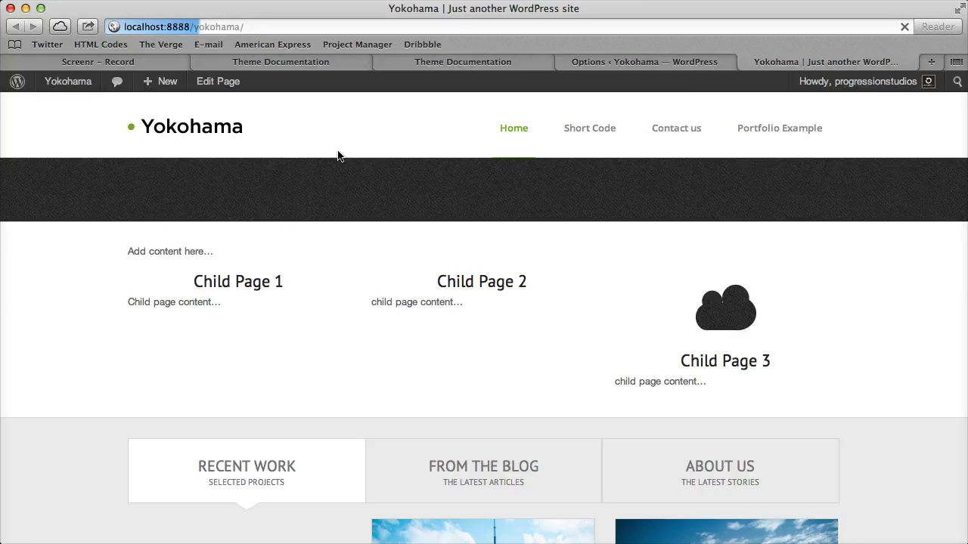